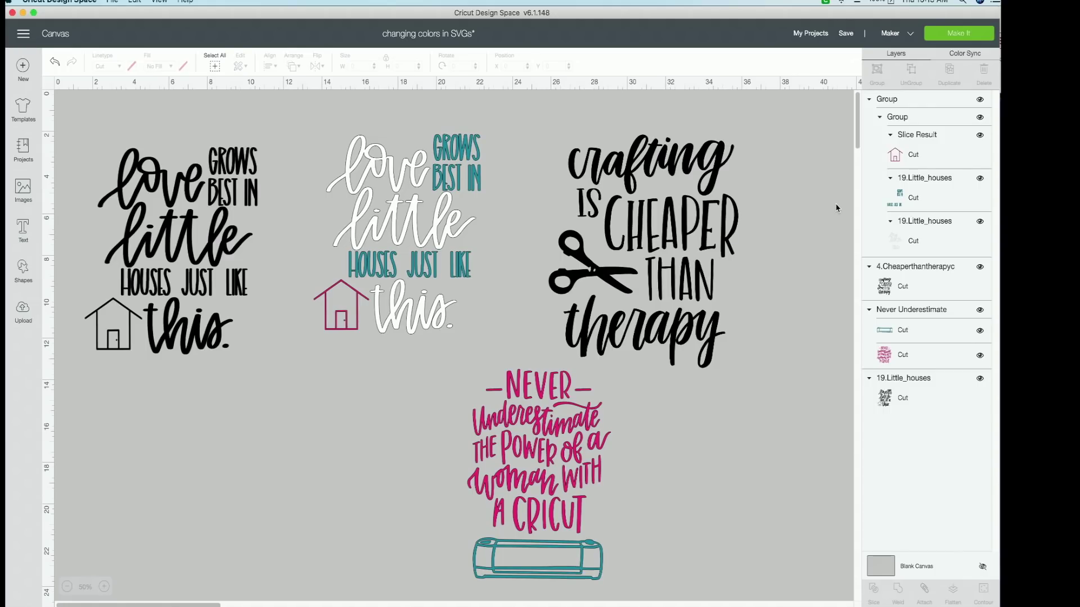
- Bring the Never Underestimate design onto the canvas at X 9.387, Y 22.201 and select it
scroll(857, 141, "down", 5)
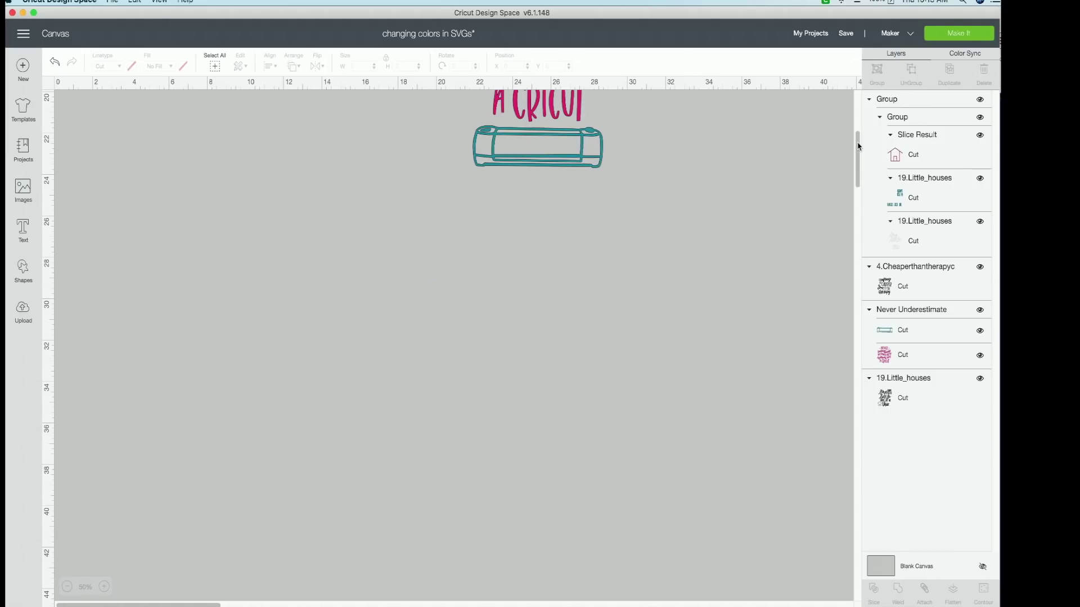
left_click_drag(564, 155, 558, 429)
left_click_drag(586, 391, 527, 366)
left_click(528, 367)
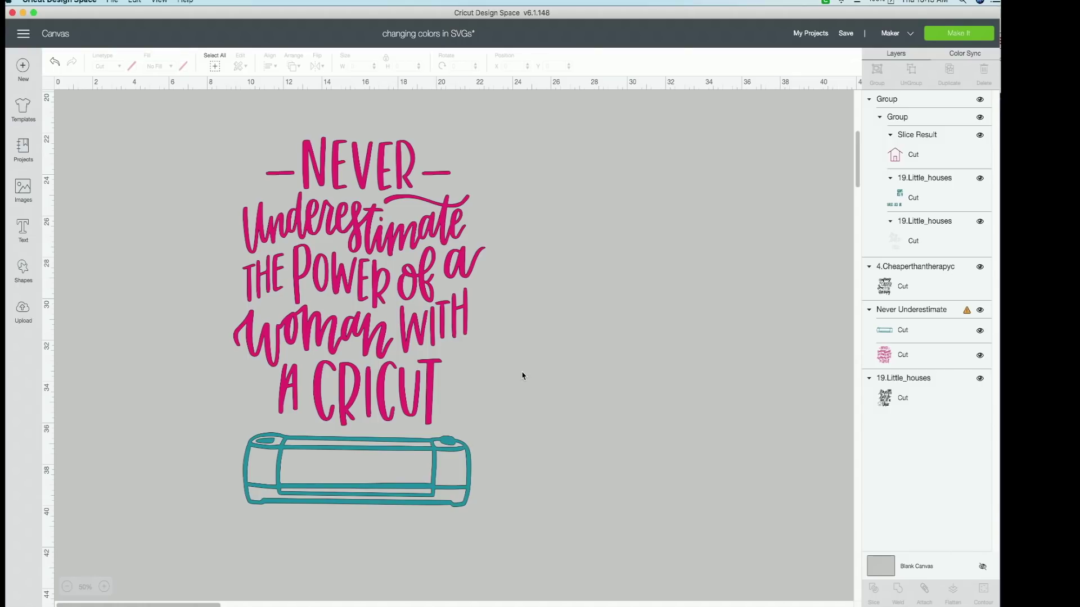
left_click(371, 368)
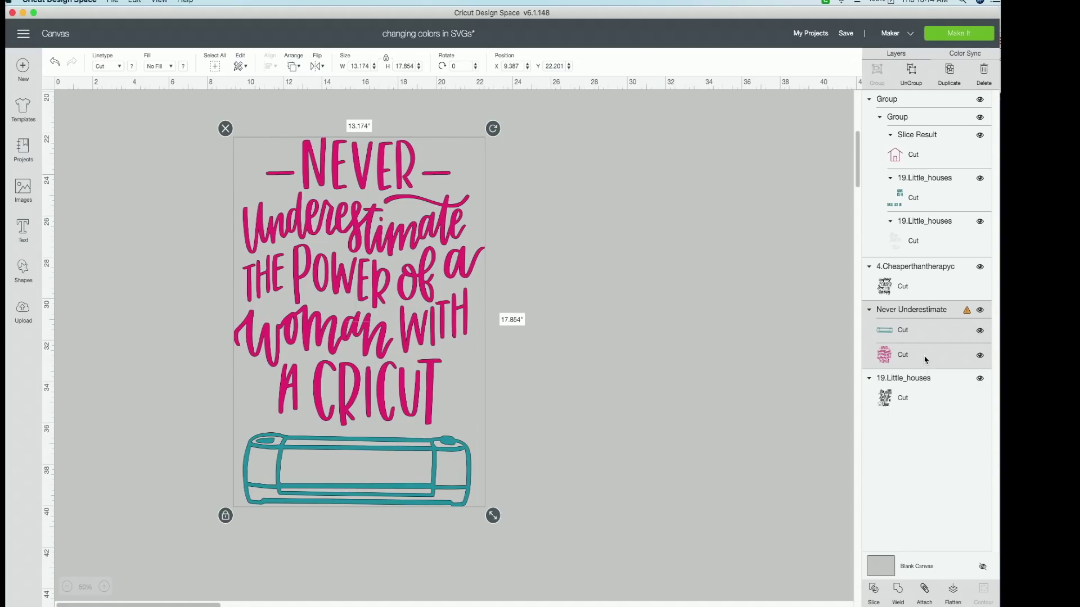
- Recolour the machine outline layer pink and the lettering layer teal
left_click(923, 332)
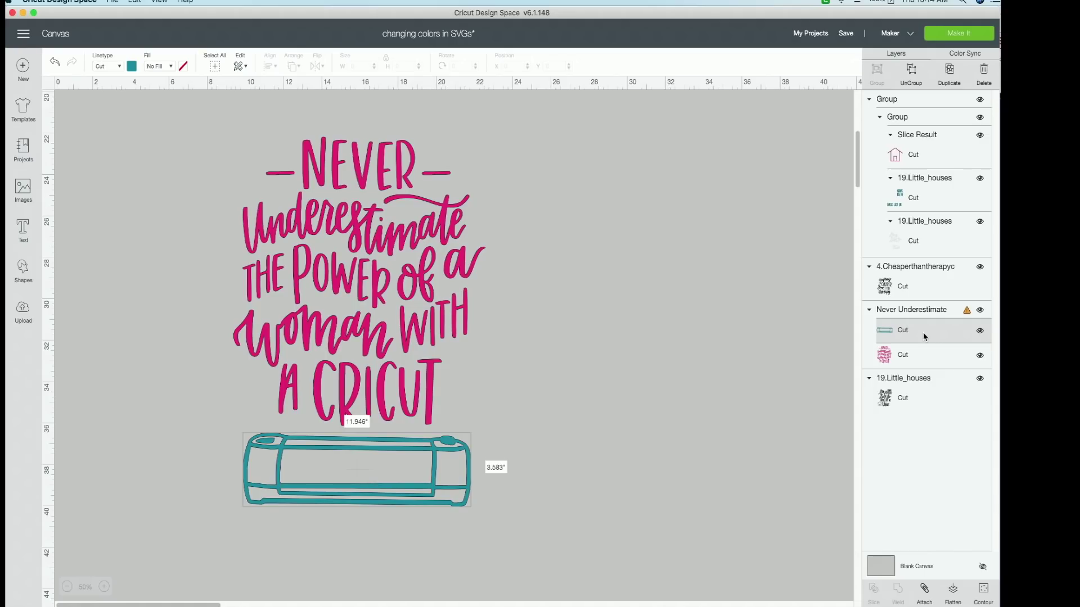
left_click(132, 66)
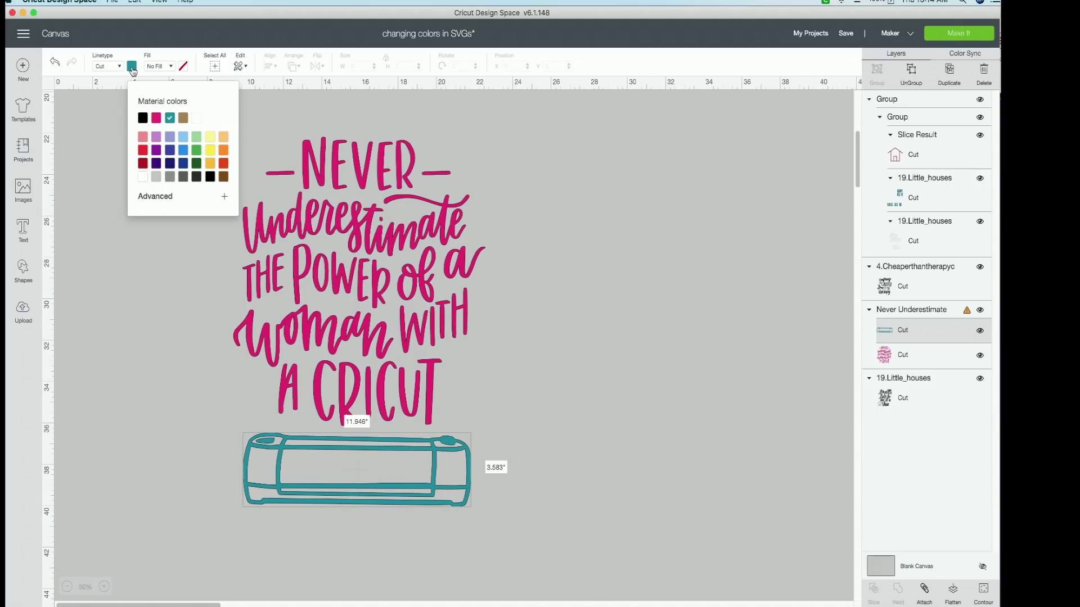
left_click(156, 120)
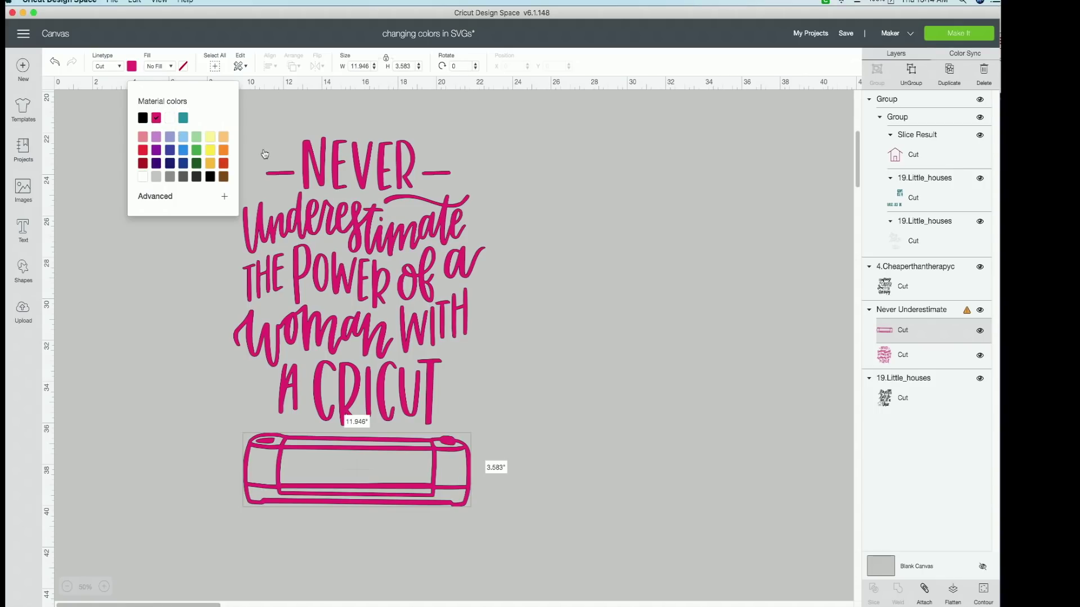
left_click(935, 355)
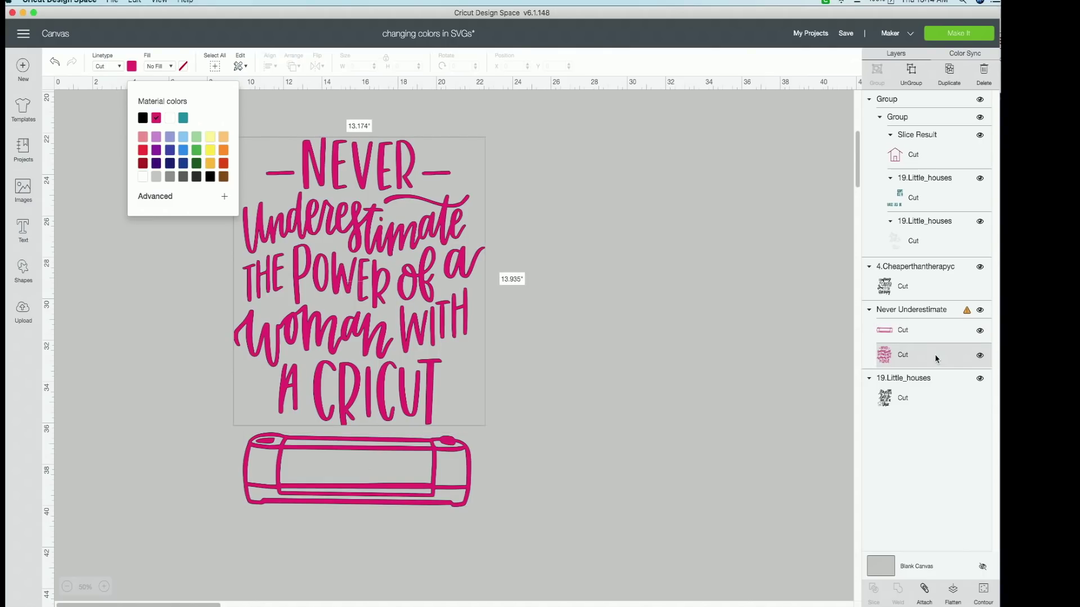
left_click(930, 337)
left_click(926, 356)
left_click(183, 118)
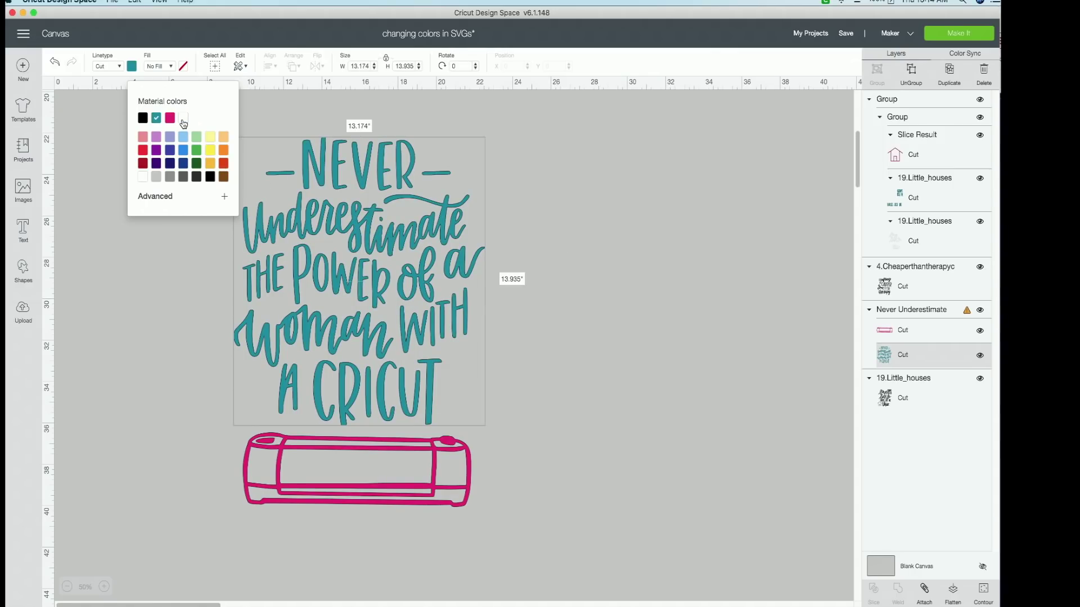
left_click(634, 327)
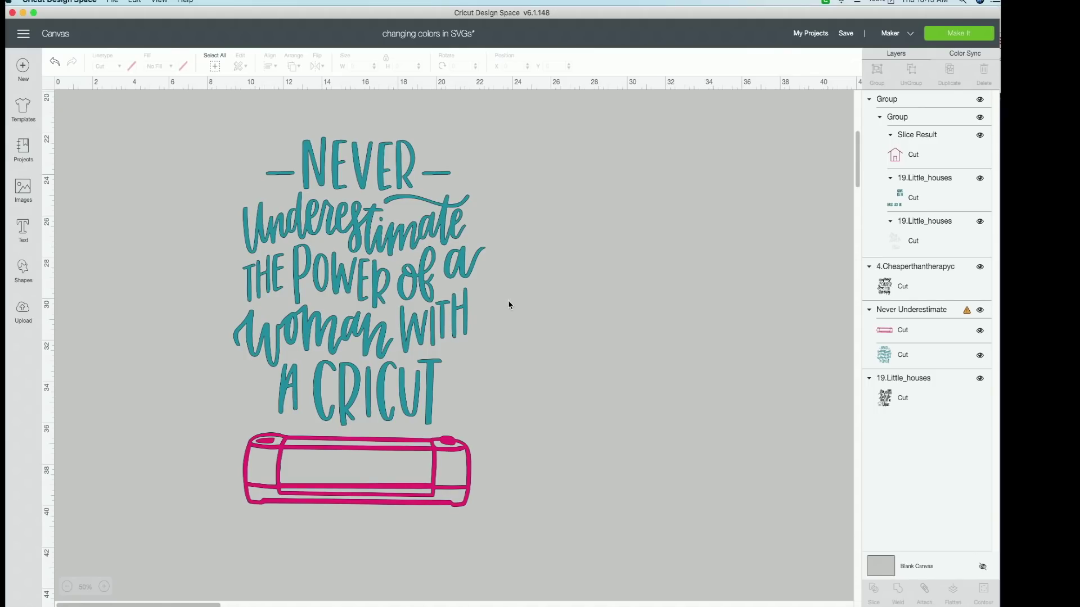
- Restore the Never Underestimate machine outline to teal and the lettering to pink
left_click(427, 300)
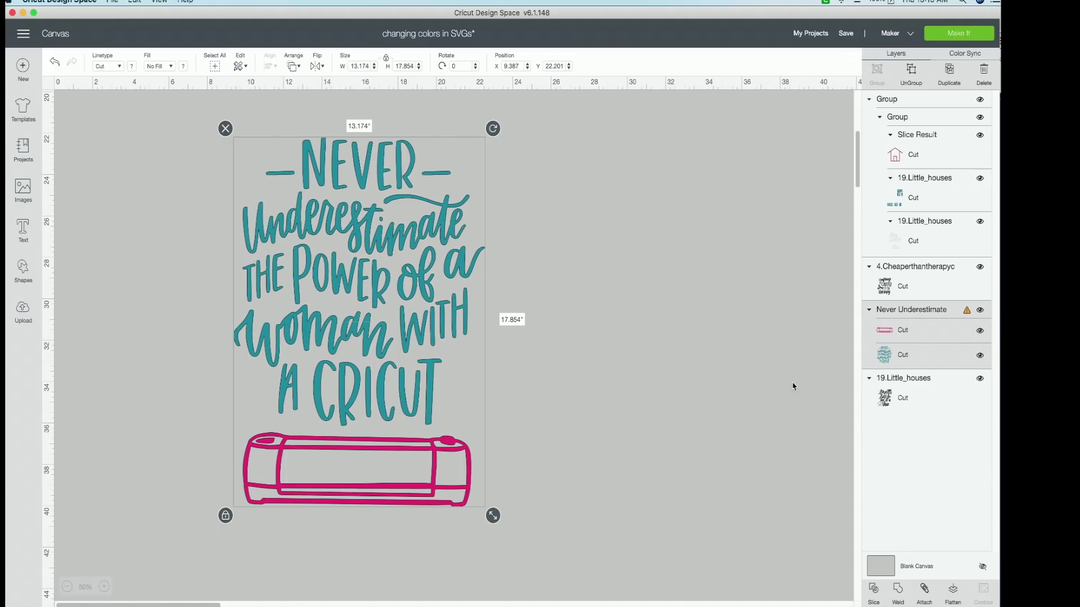
left_click(928, 331)
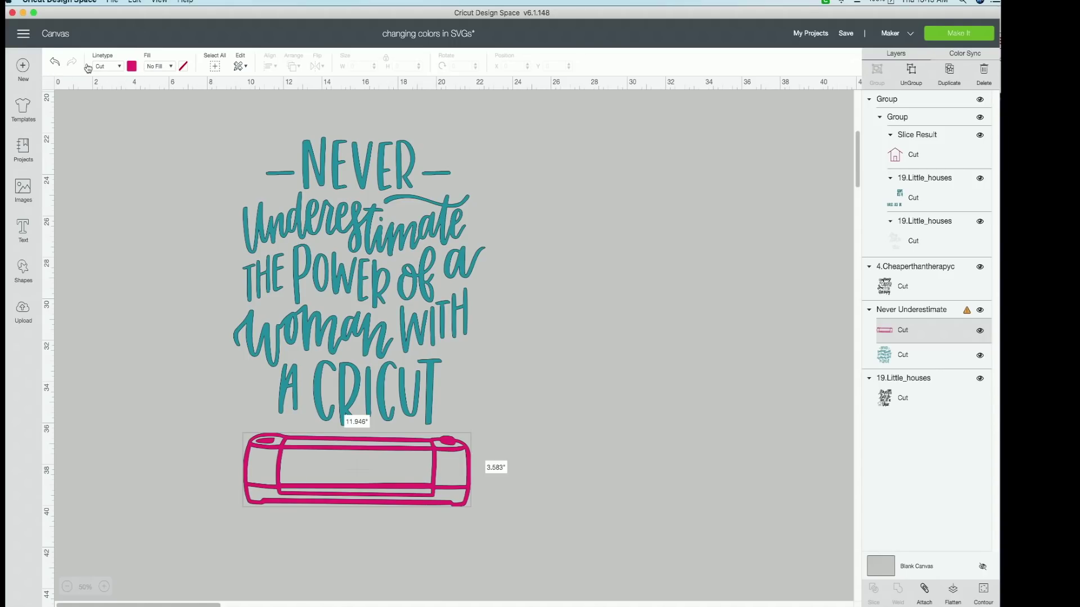
left_click(131, 68)
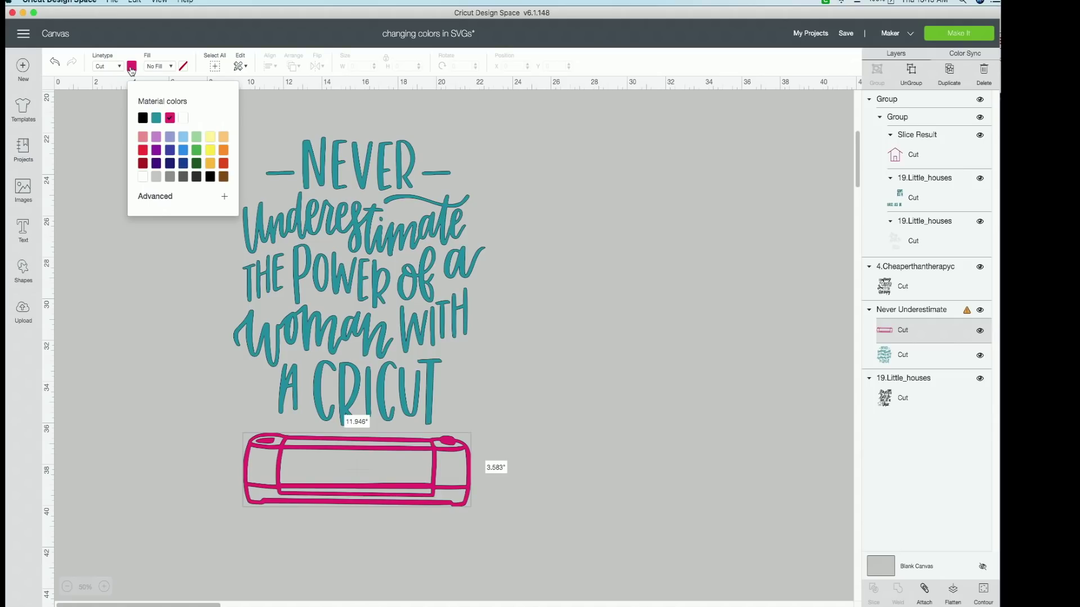
left_click(156, 118)
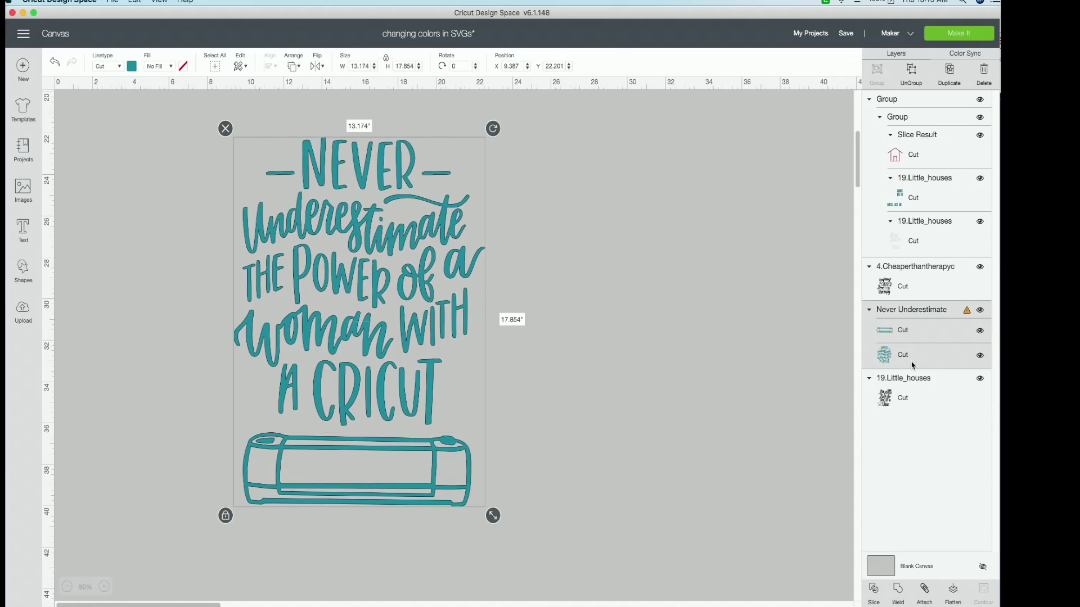
left_click(914, 364)
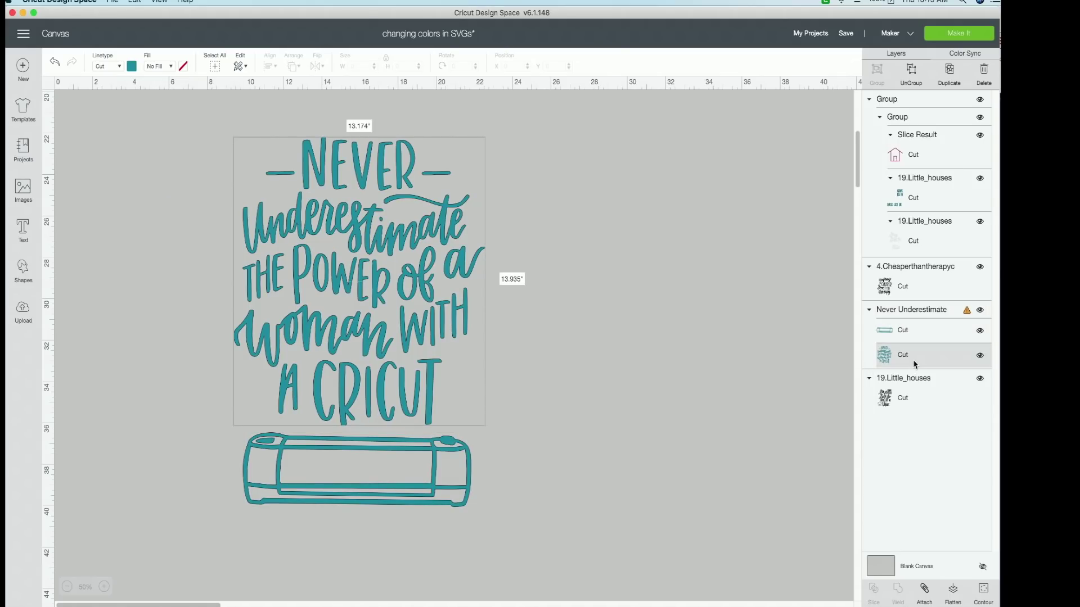
left_click(133, 67)
left_click(184, 120)
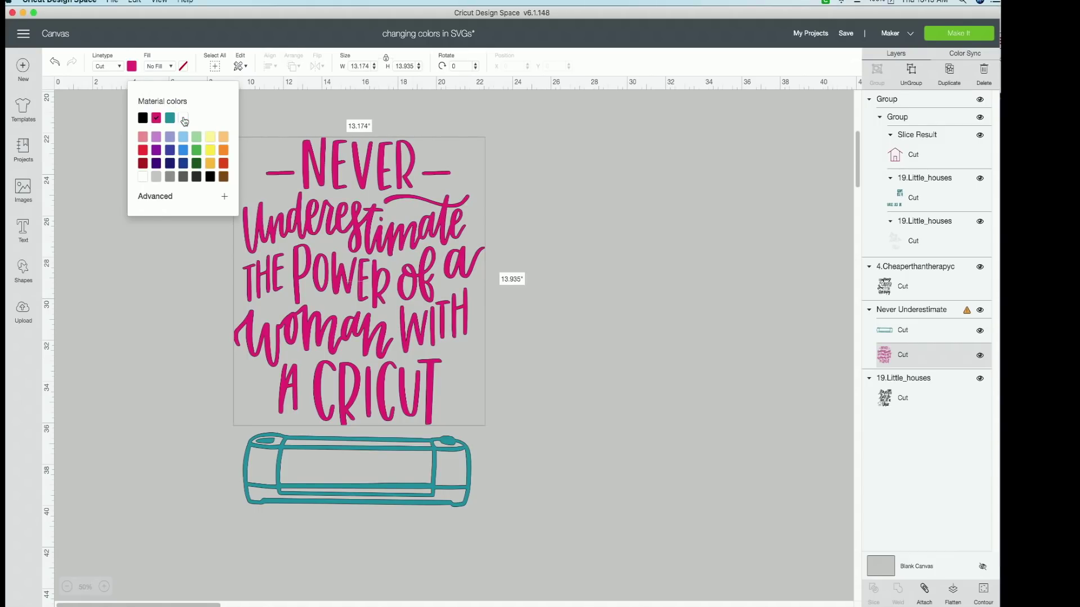
- Delete the whole Never Underestimate design from the canvas
left_click(564, 334)
left_click(420, 333)
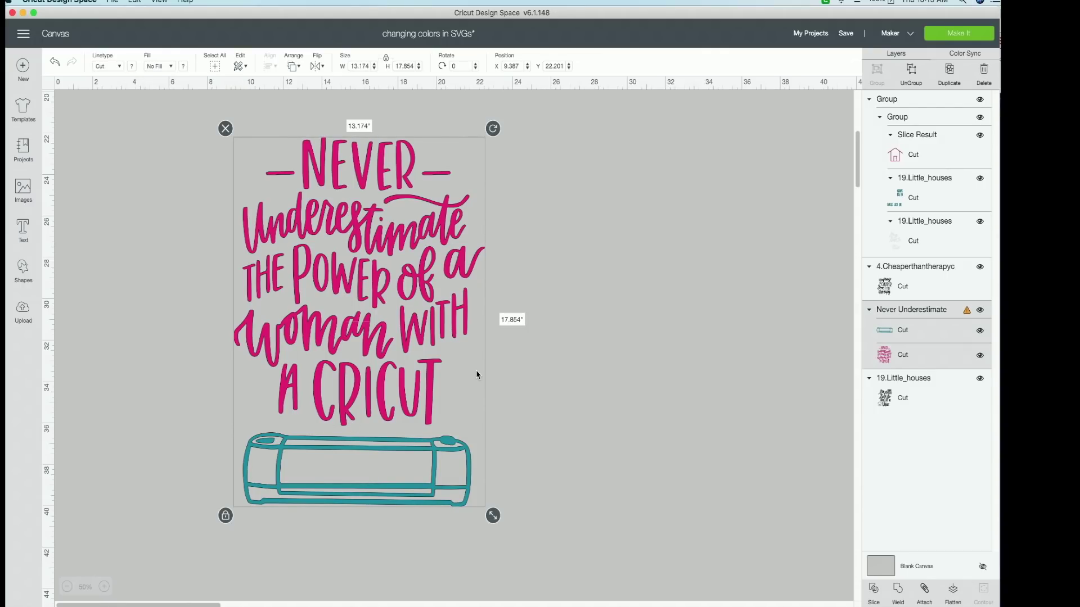
key("Delete")
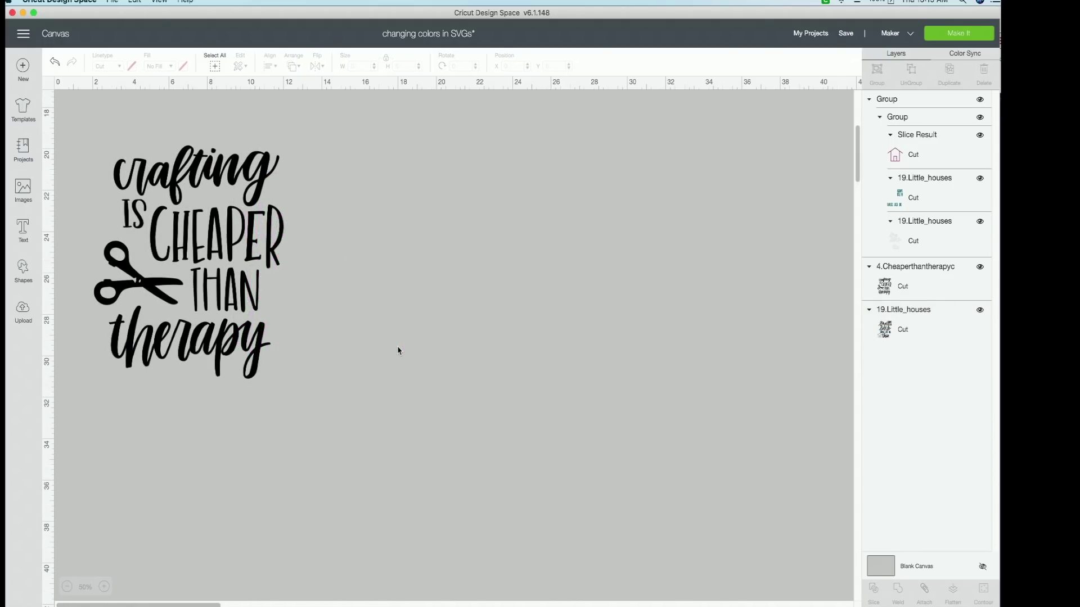
left_click(180, 280)
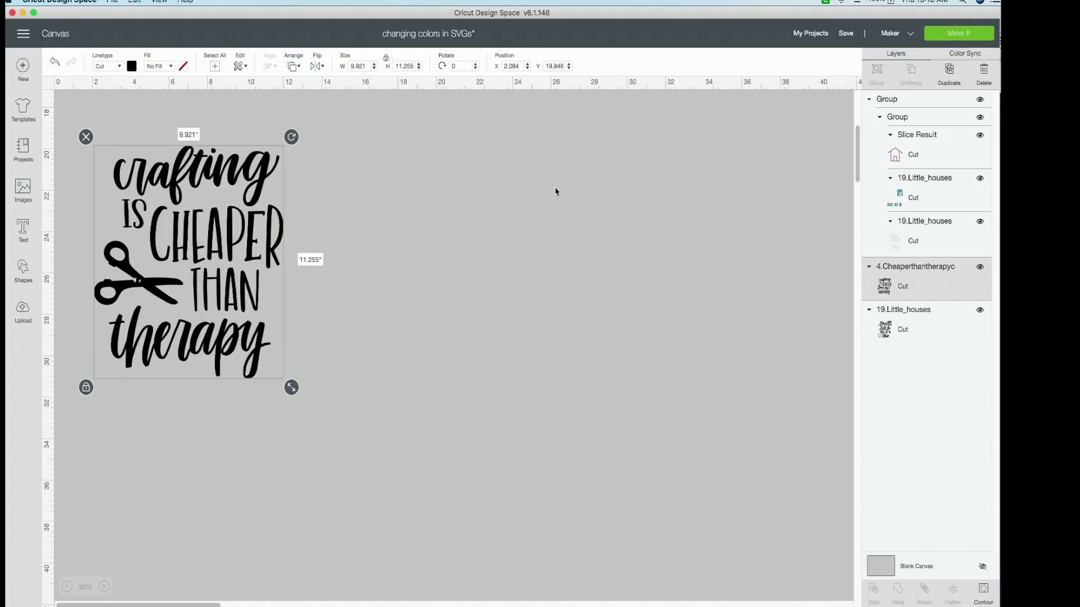
- Duplicate the crafting quote, place the copy right of the original, and show its Hide Contour options
left_click(949, 73)
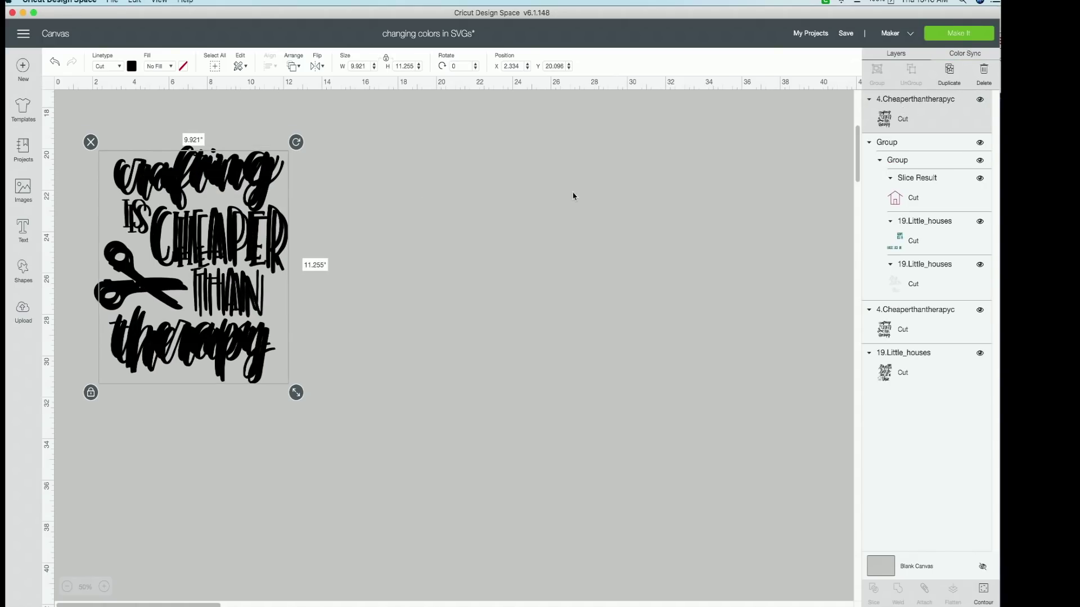
left_click_drag(254, 235, 464, 235)
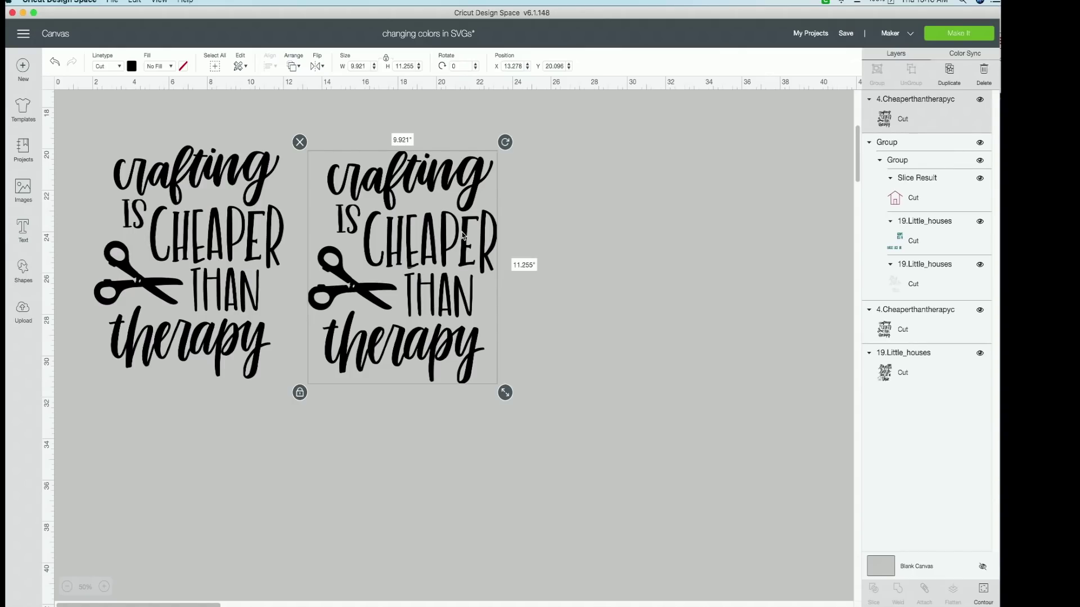
left_click_drag(343, 238, 457, 283)
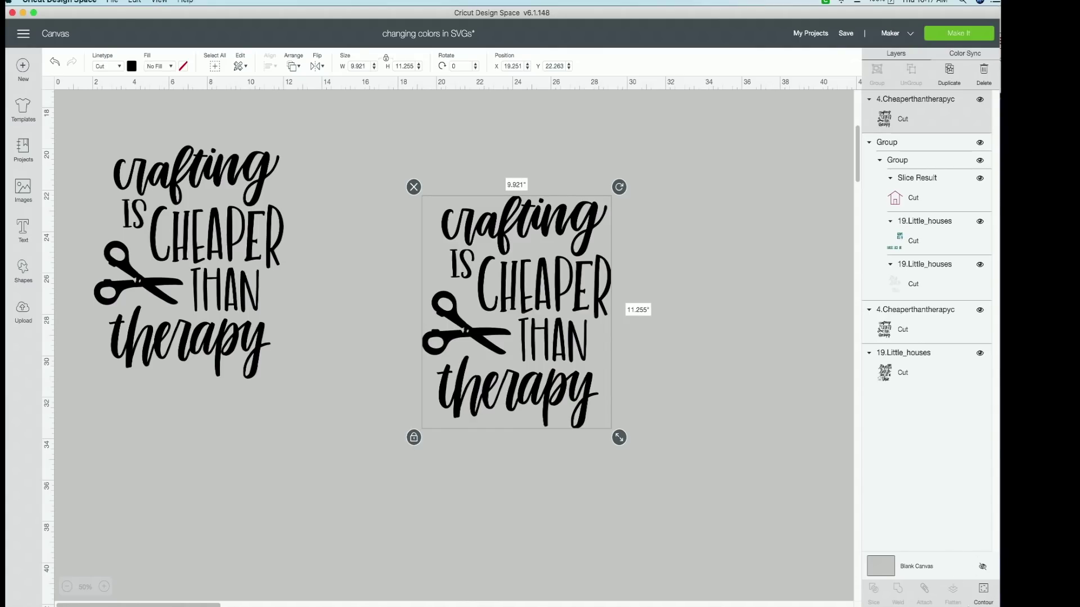
left_click(982, 593)
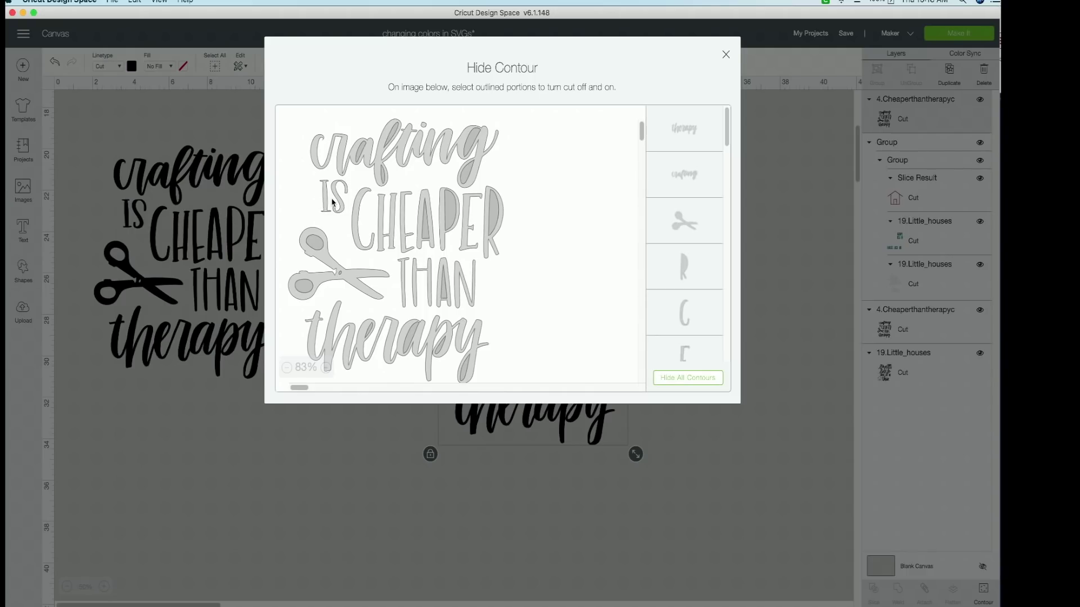
- Hide the IS CHEAPER THAN letter contours on the copy, keeping crafting, scissors and therapy
left_click(325, 204)
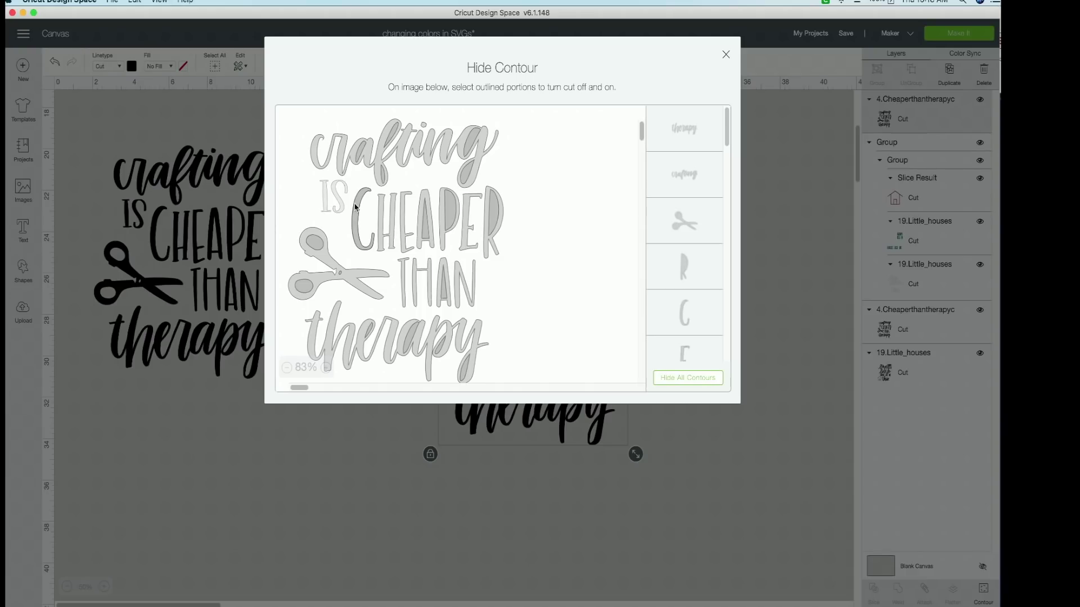
left_click(355, 212)
left_click(379, 211)
left_click(403, 214)
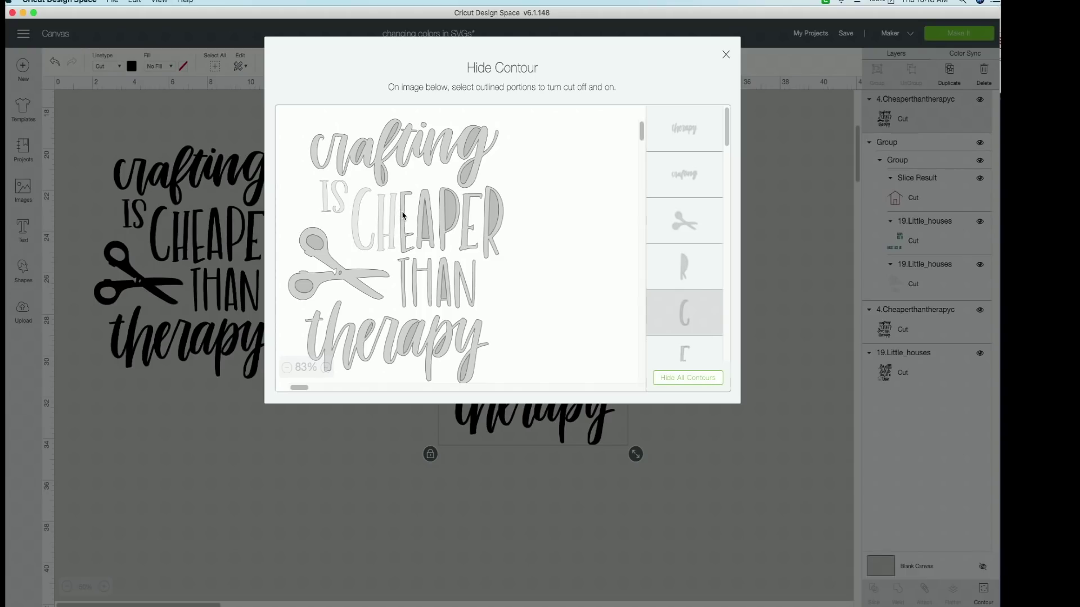
left_click(431, 230)
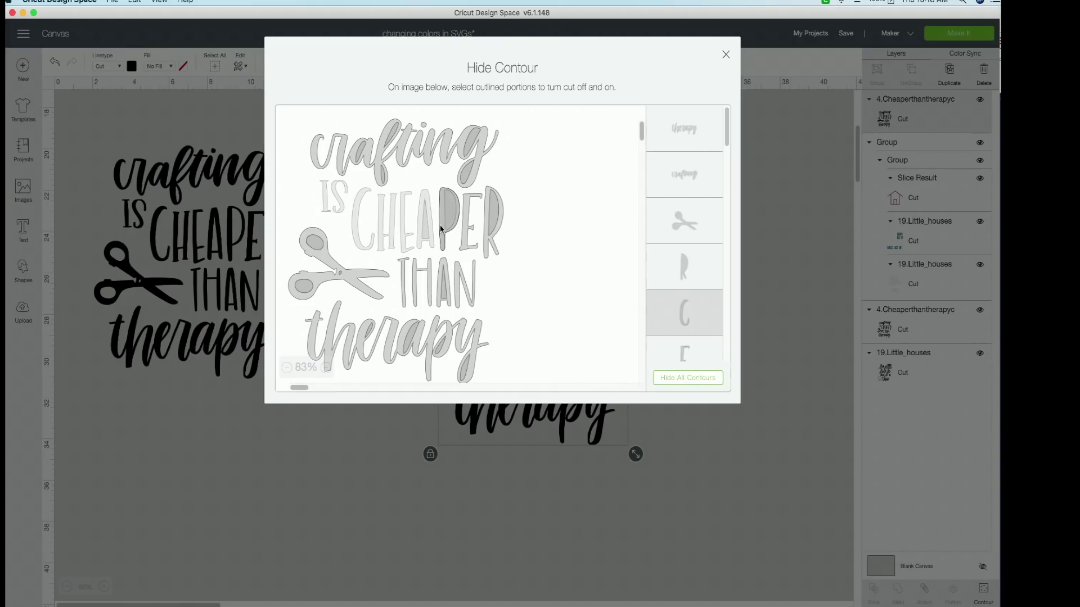
left_click(467, 232)
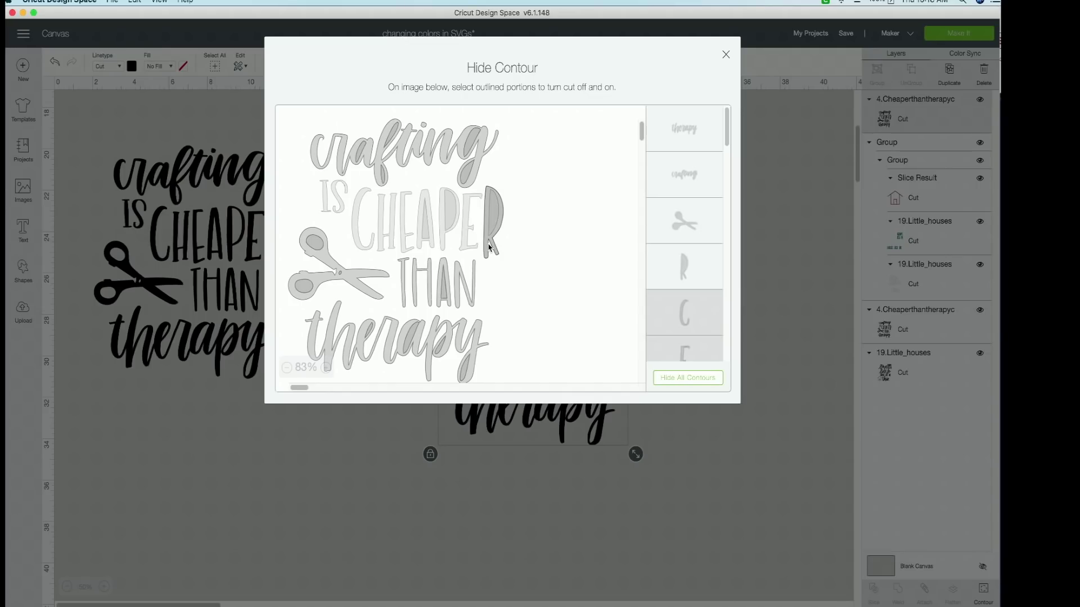
left_click(491, 246)
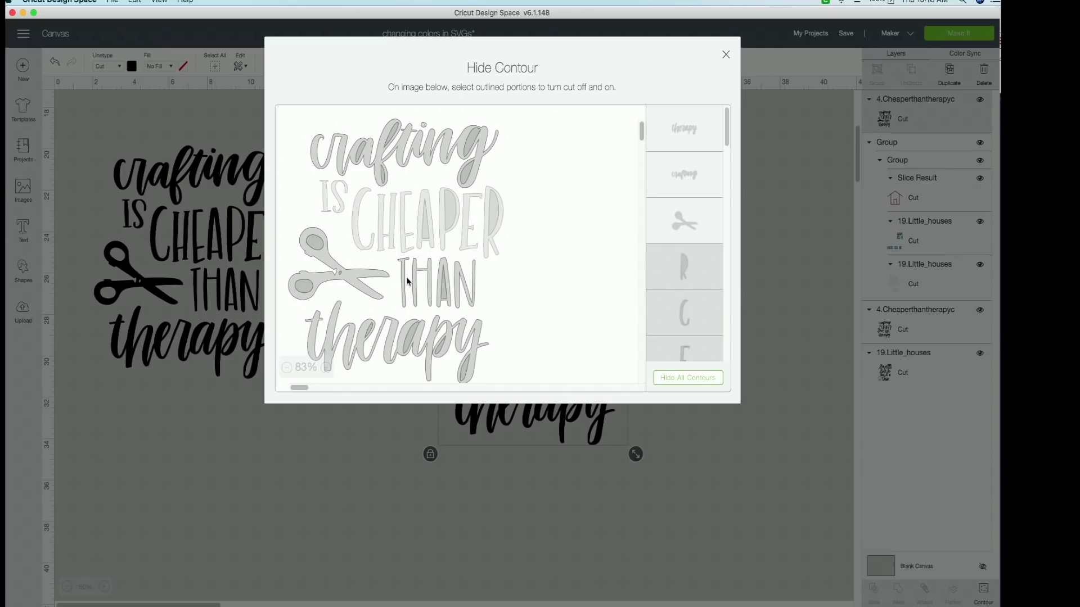
left_click(451, 293)
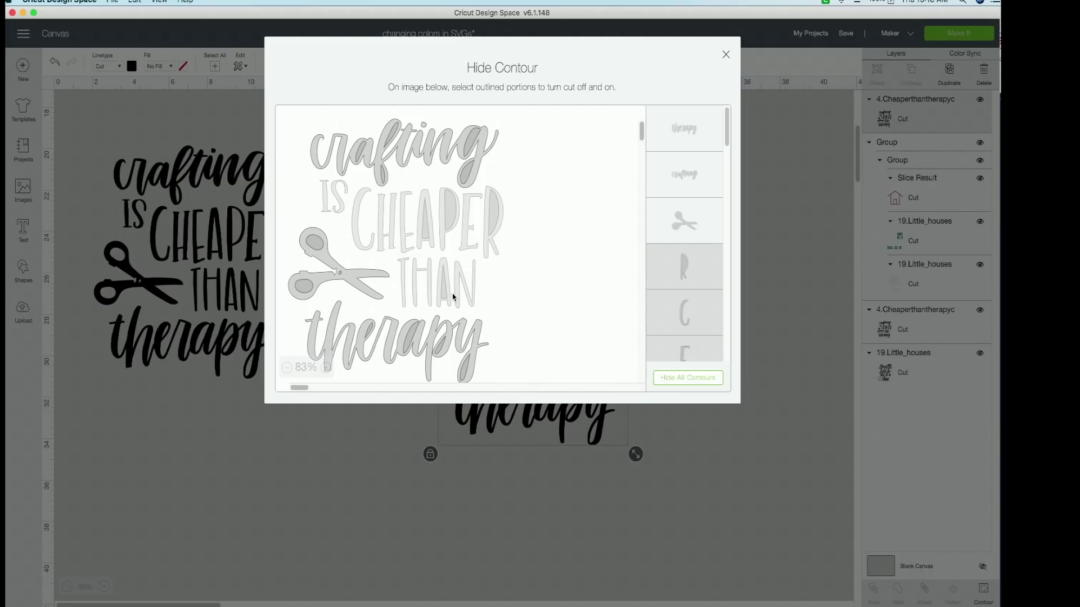
left_click(629, 496)
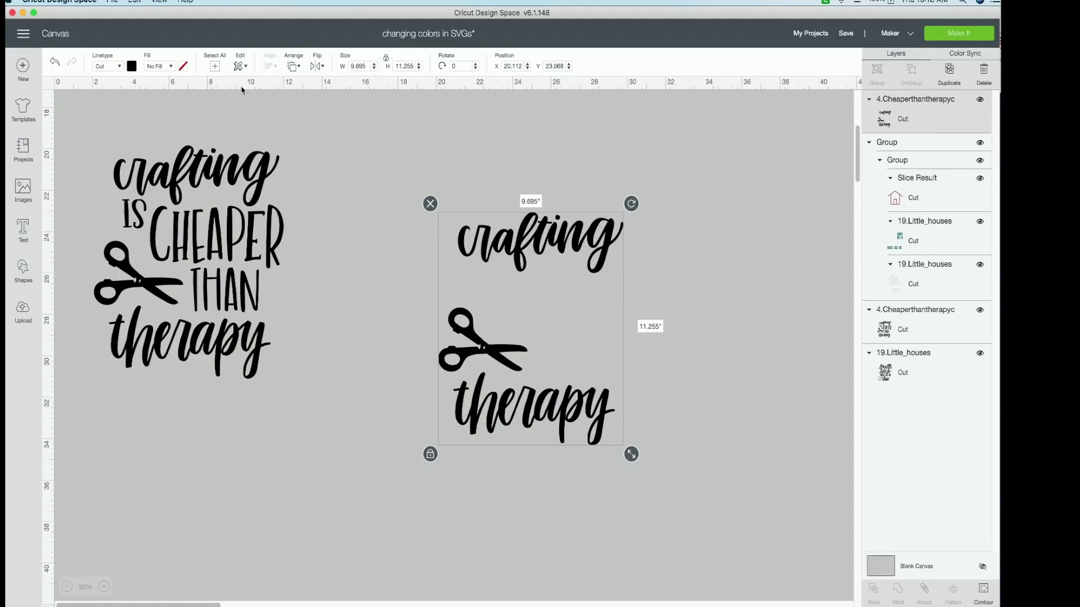
- Colour the script-and-scissors copy pink and place it left of the centred black quote
left_click(132, 67)
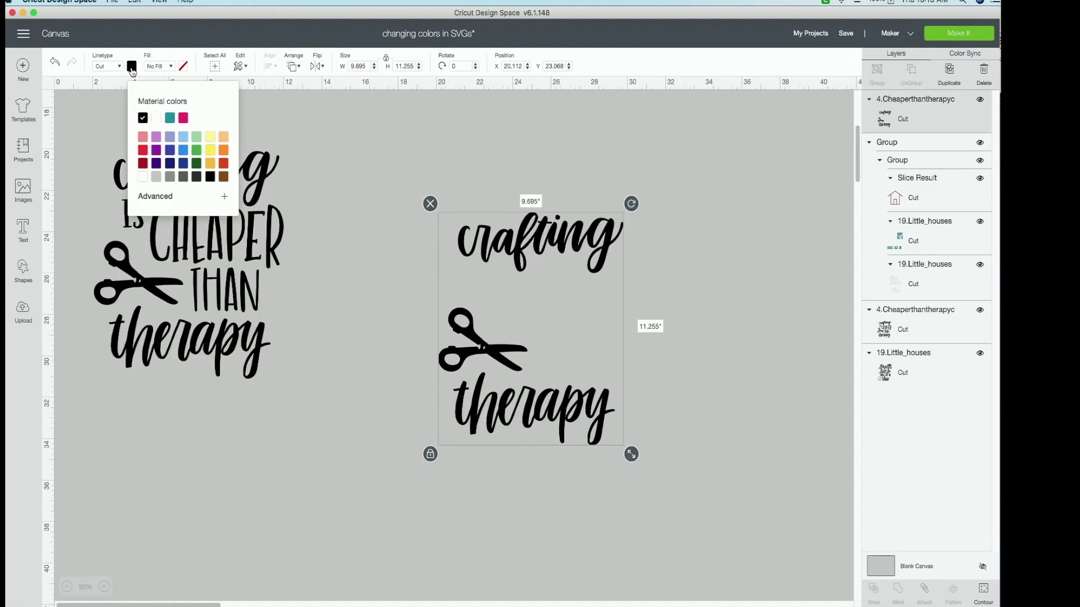
left_click(184, 118)
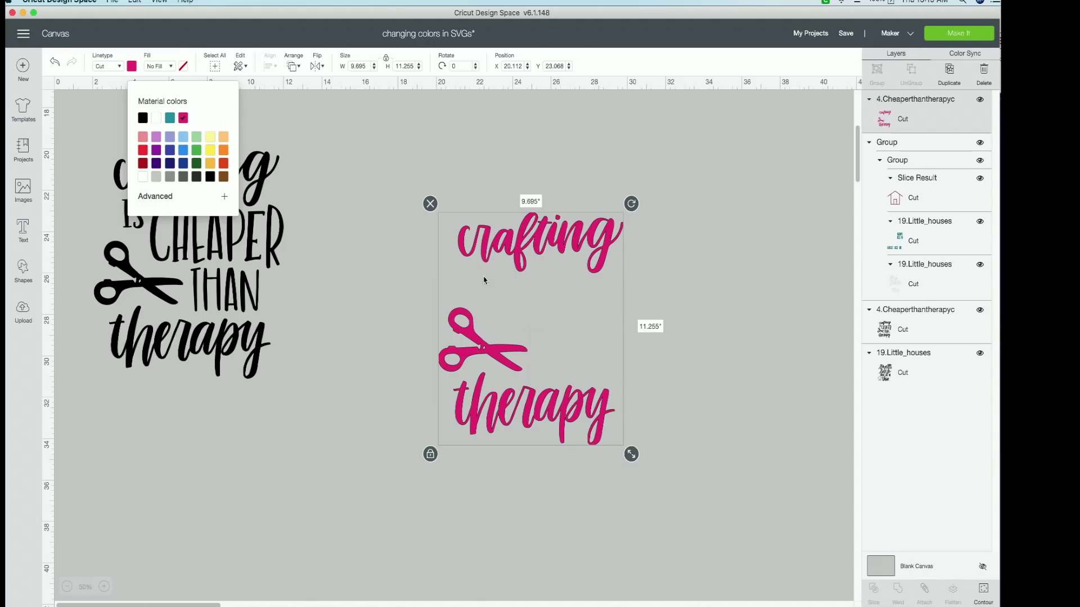
left_click_drag(507, 244, 315, 302)
left_click_drag(205, 239, 563, 317)
left_click_drag(418, 308, 326, 203)
left_click_drag(553, 315, 526, 301)
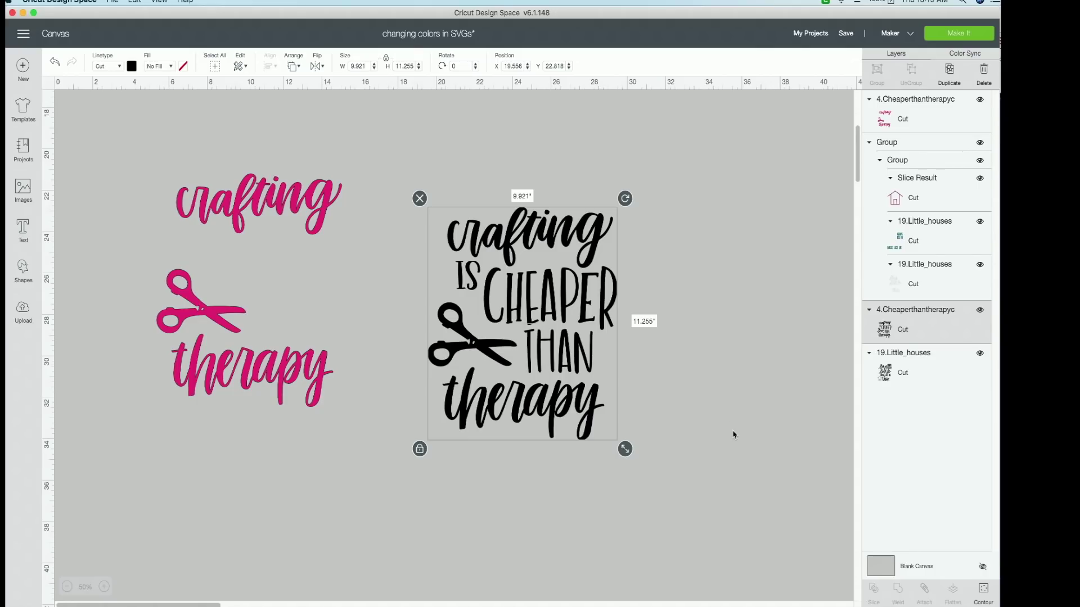
- Hide the crafting, therapy and scissors contours on the black copy, leaving IS CHEAPER THAN
left_click(985, 593)
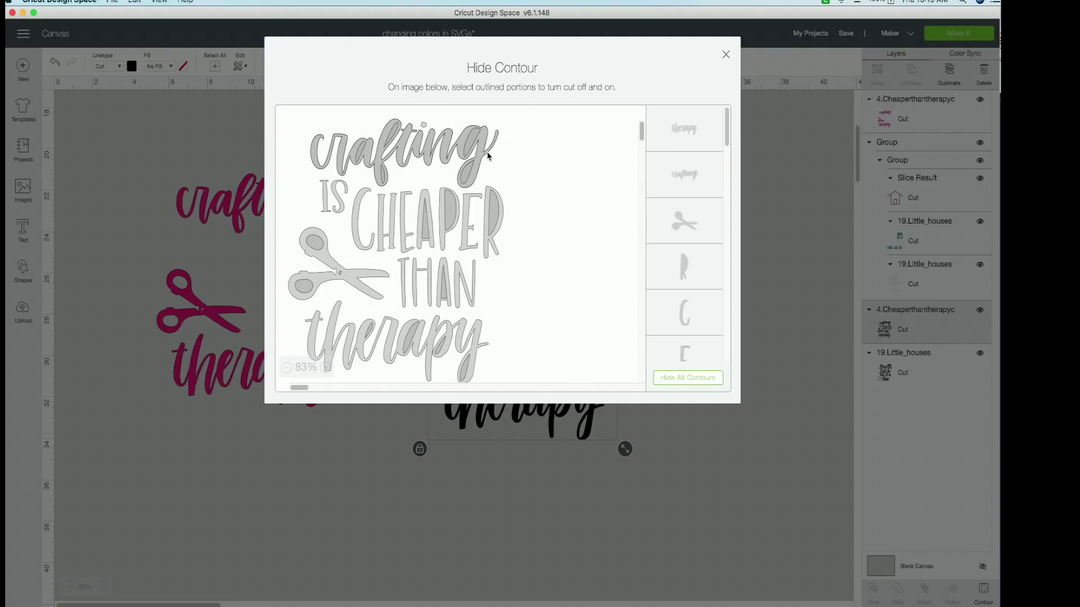
left_click(488, 155)
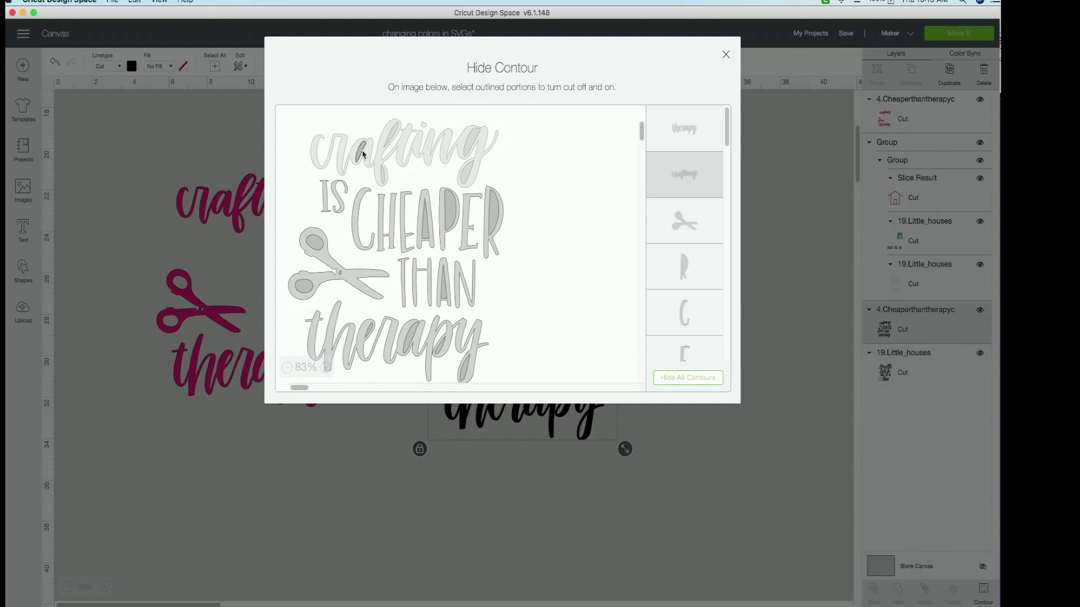
left_click(479, 350)
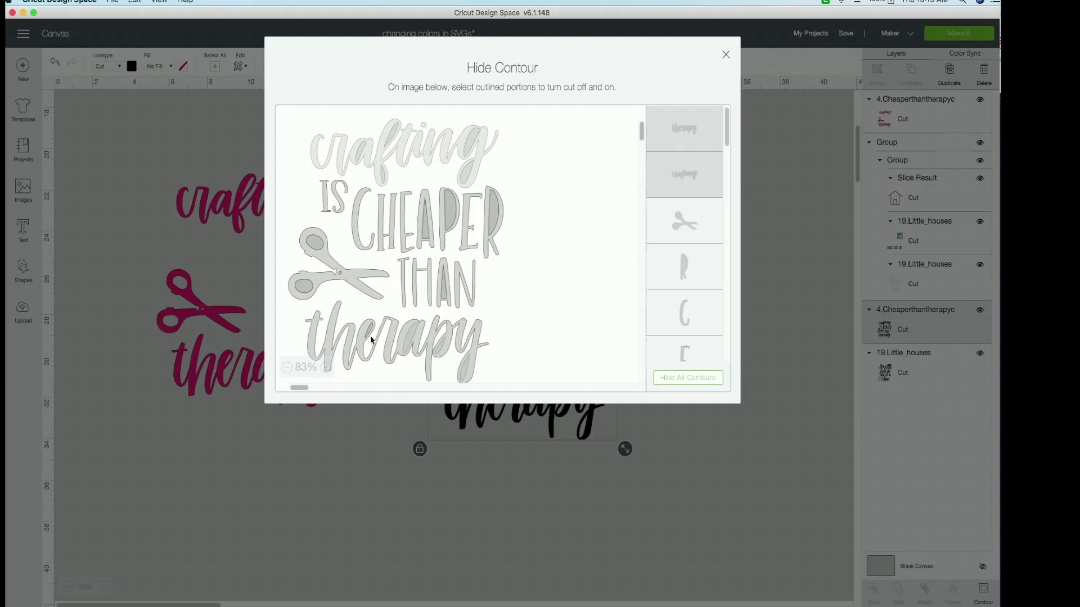
left_click(355, 279)
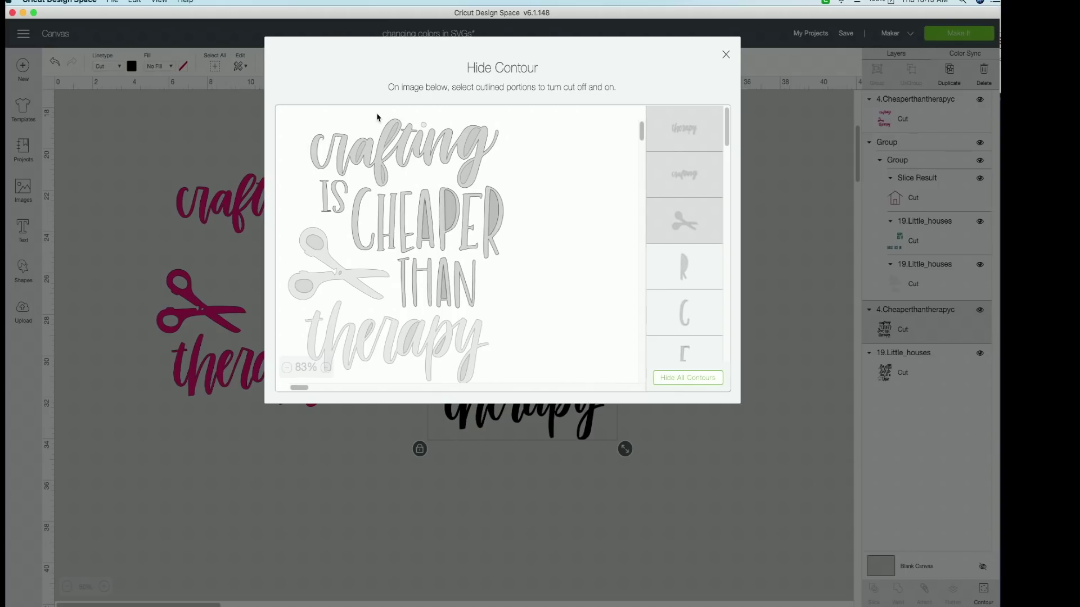
left_click(506, 499)
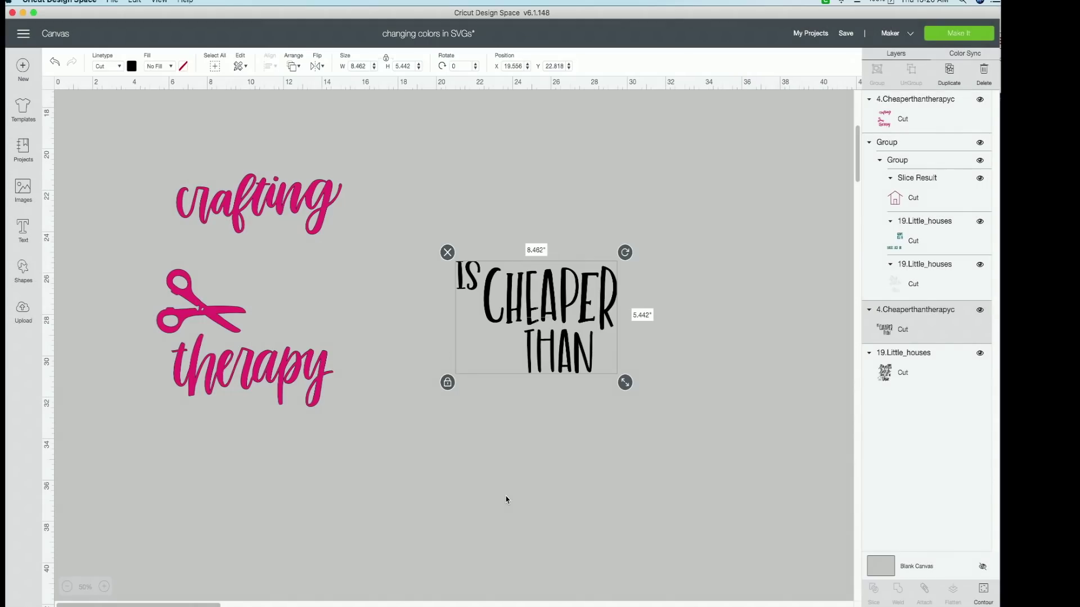
- Make the IS CHEAPER THAN words teal and fit them into the pink design
left_click(131, 67)
left_click(171, 118)
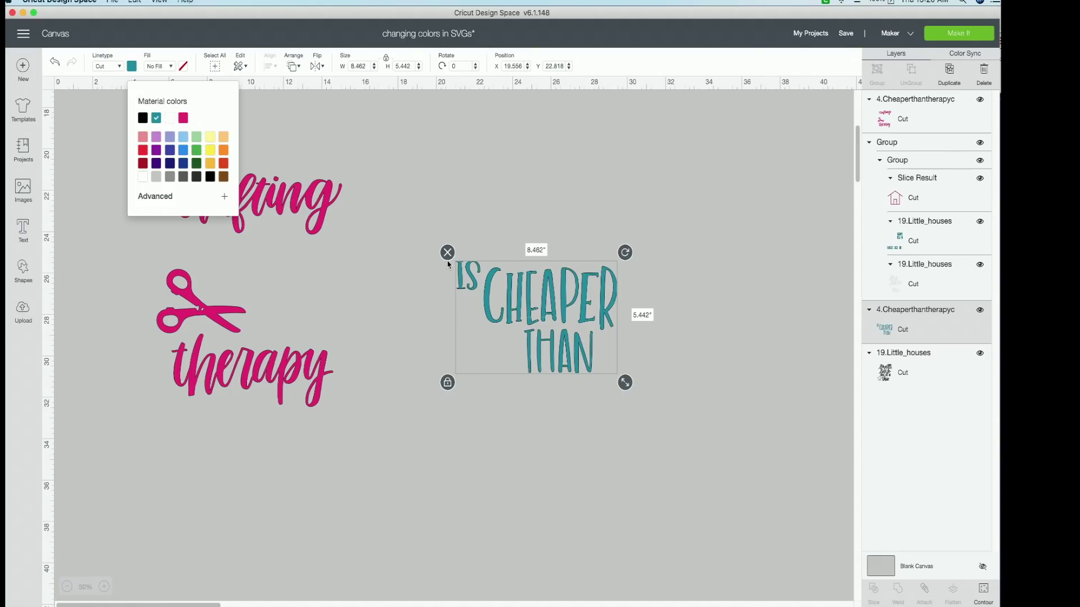
left_click_drag(559, 303, 334, 291)
- Group the teal and pink layers and shift the grouped quote to the right
left_click(505, 329)
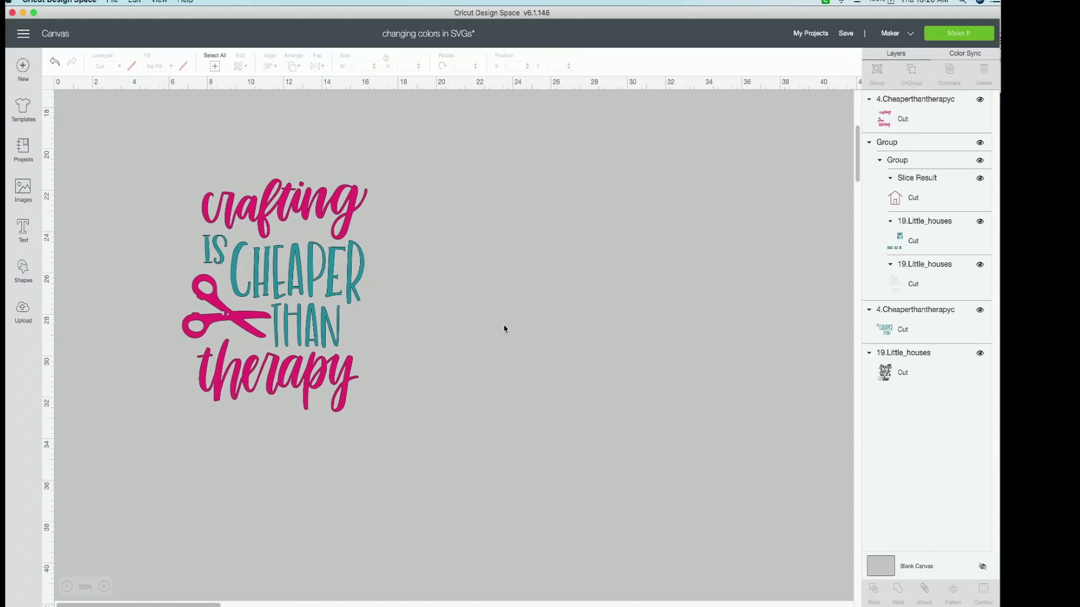
left_click_drag(168, 170, 437, 457)
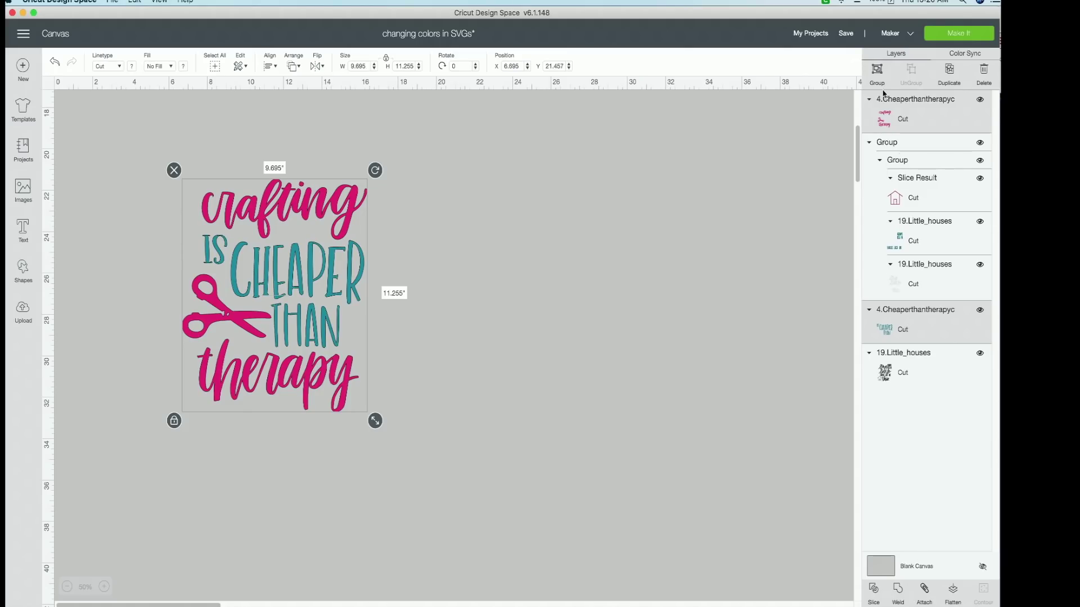
left_click(877, 72)
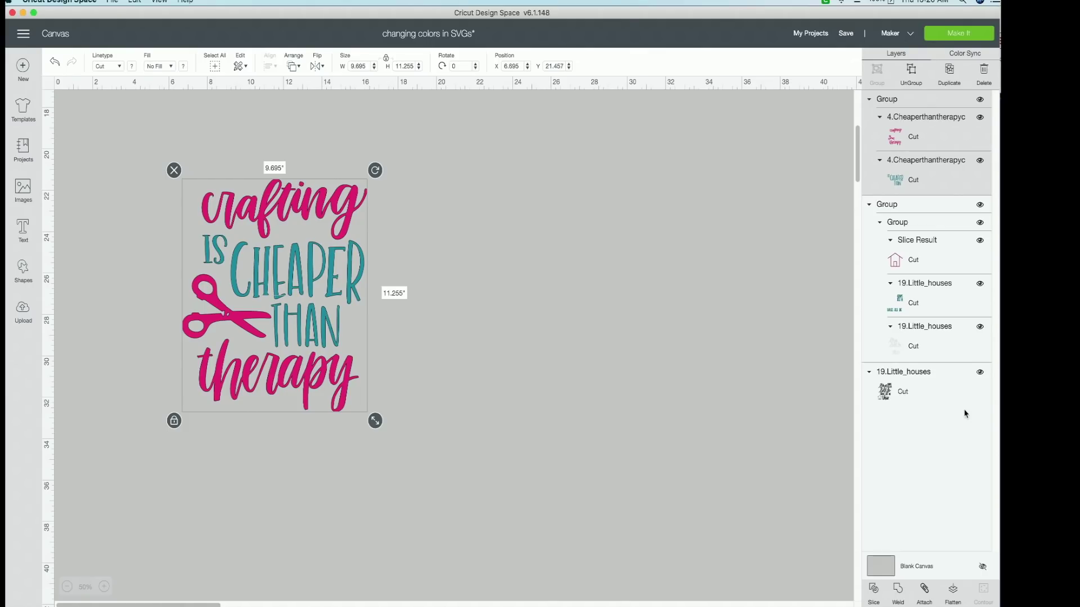
left_click(374, 244)
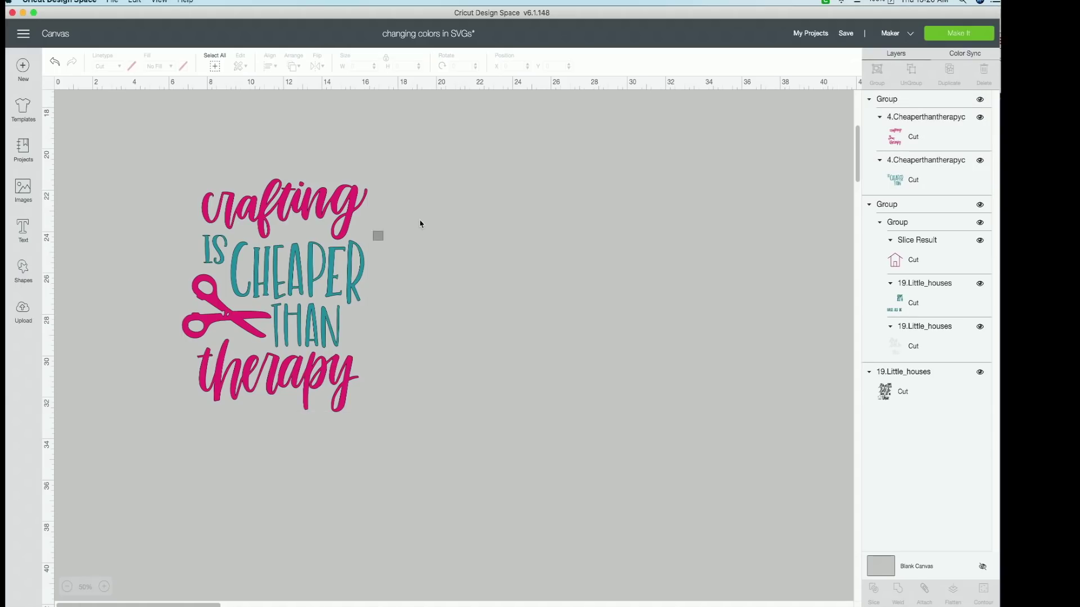
left_click_drag(303, 274, 368, 249)
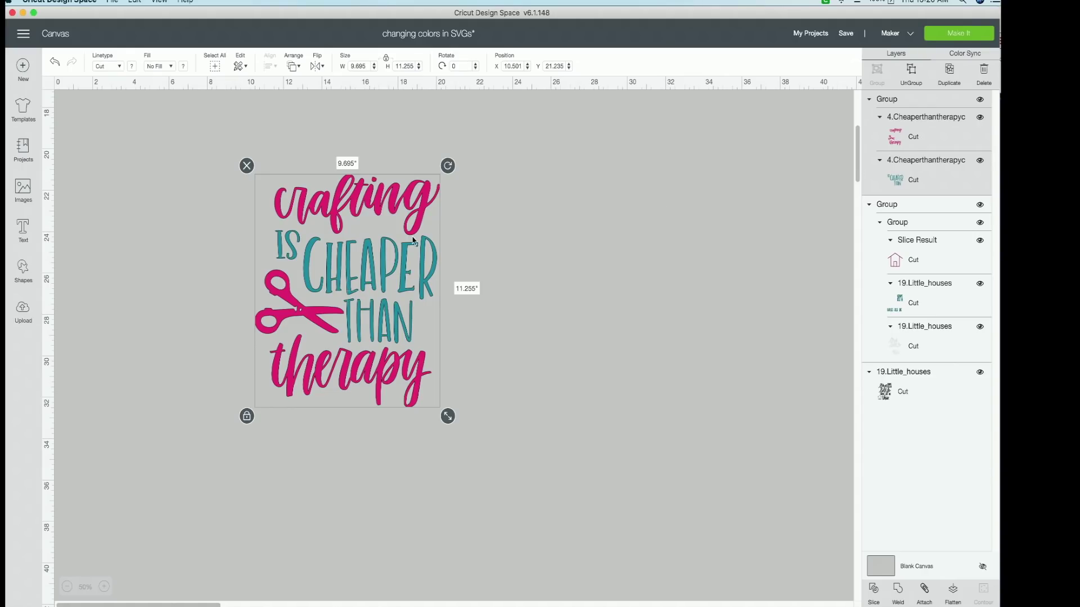
left_click_drag(414, 241, 441, 240)
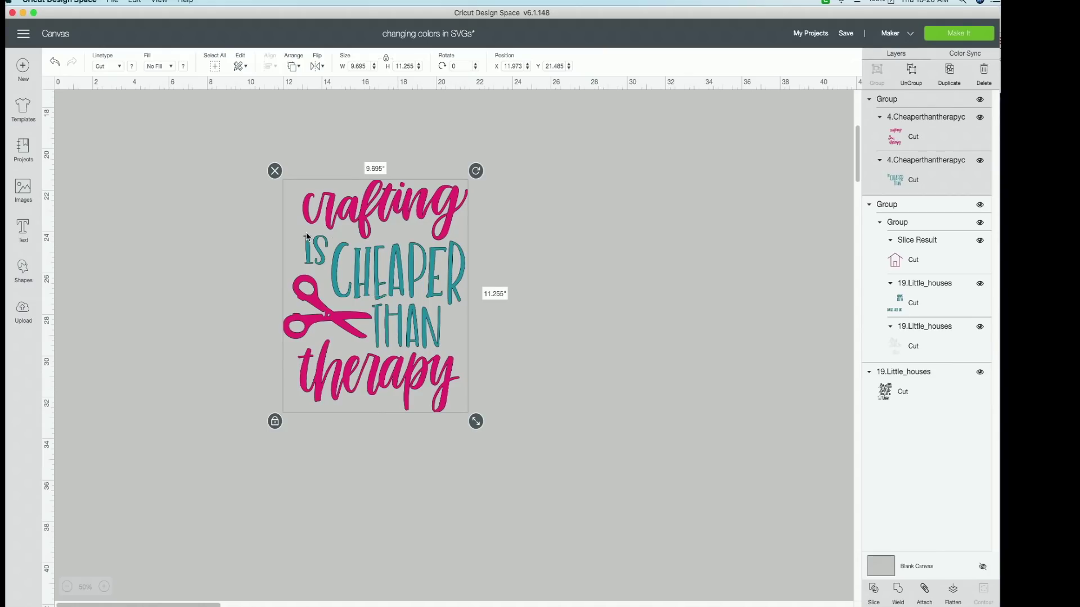
left_click(855, 176)
- Move the crafting quote beside the love grows designs and shift both house quotes down-right
scroll(857, 155, "down", 5)
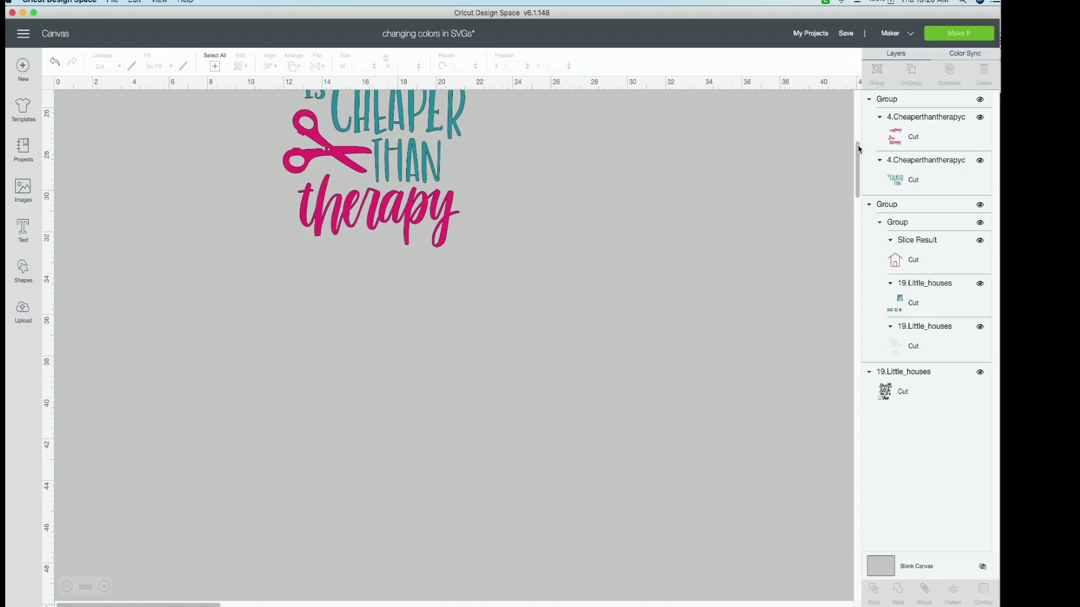
scroll(859, 149, "up", 10)
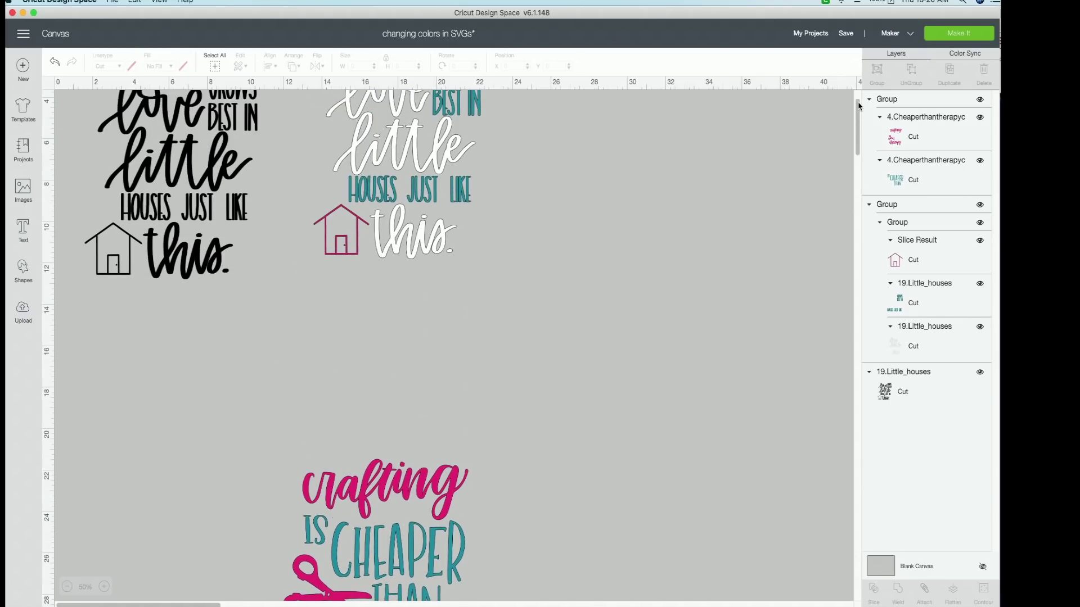
left_click_drag(388, 585, 751, 364)
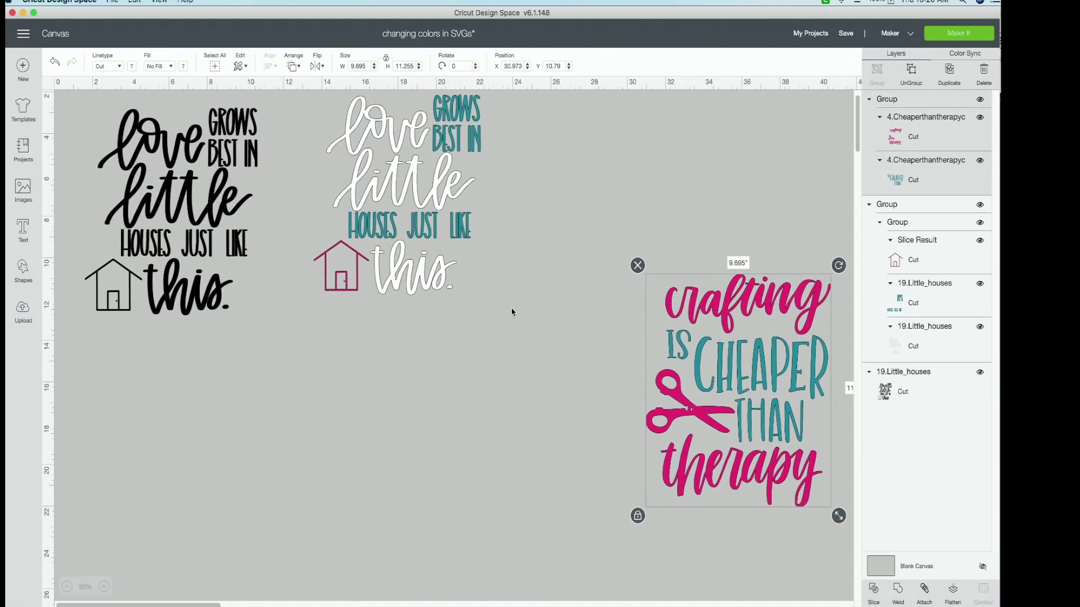
left_click(861, 110)
scroll(861, 110, "up", 1)
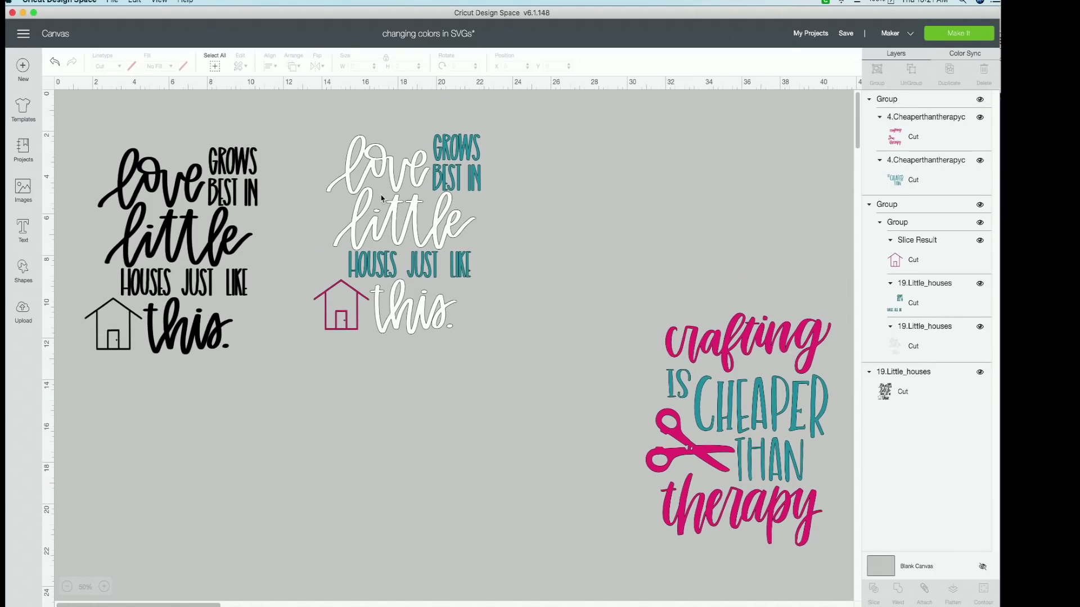
left_click_drag(382, 199, 417, 255)
left_click(202, 249)
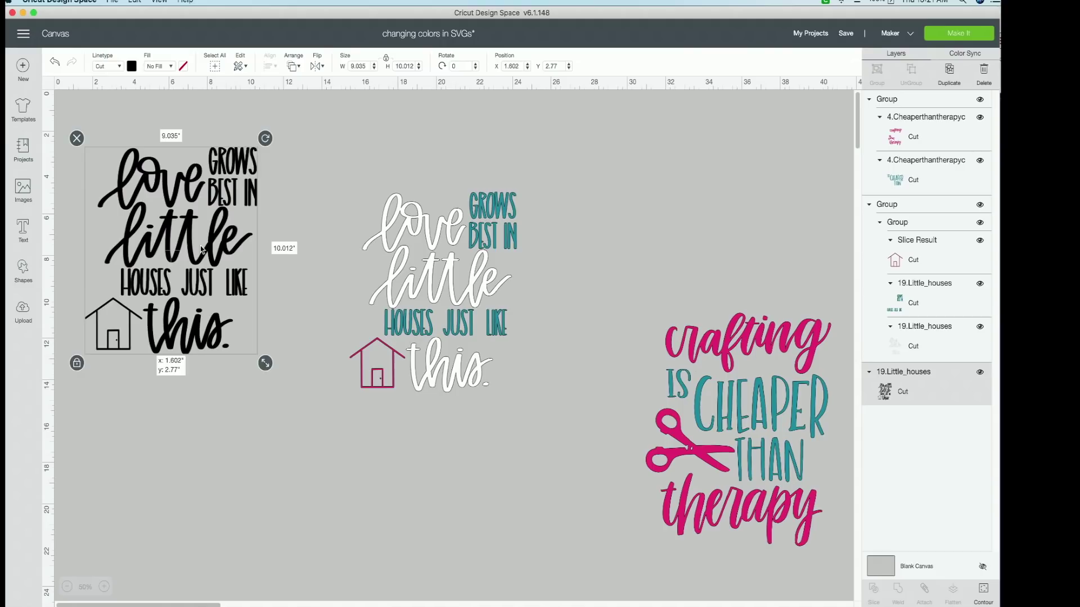
left_click_drag(201, 249, 244, 294)
left_click(382, 429)
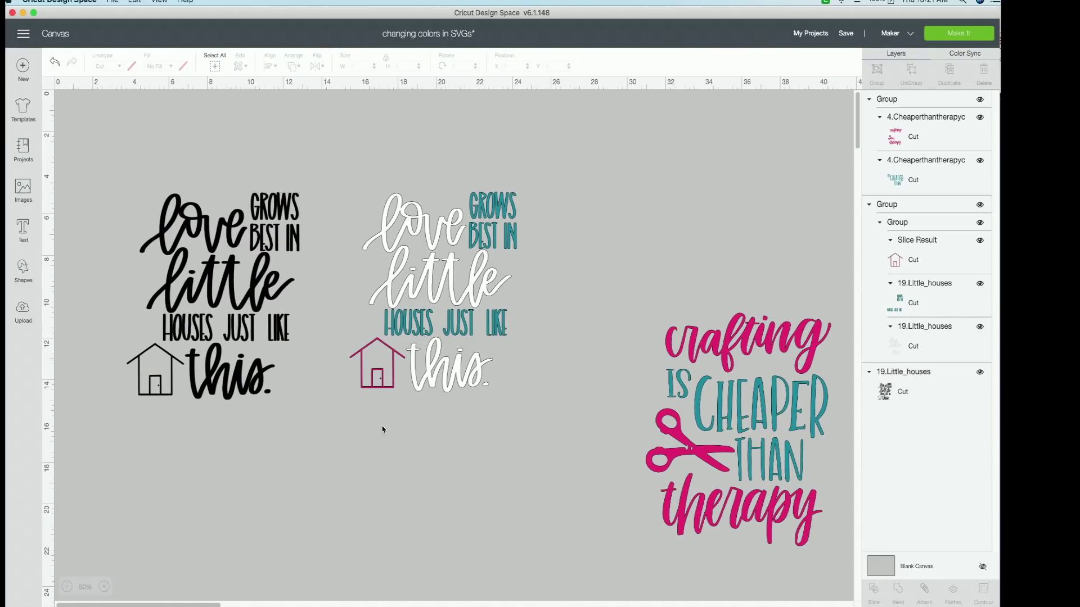
- Select each design in turn to inspect its layers, ending on the crafting quote
left_click(437, 331)
left_click(219, 293)
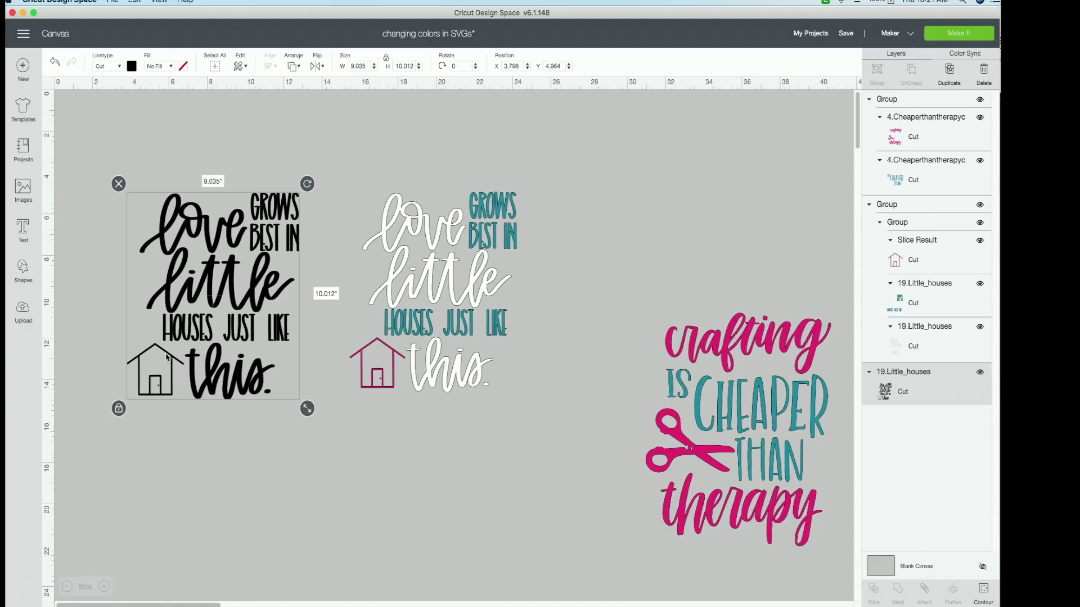
left_click(423, 255)
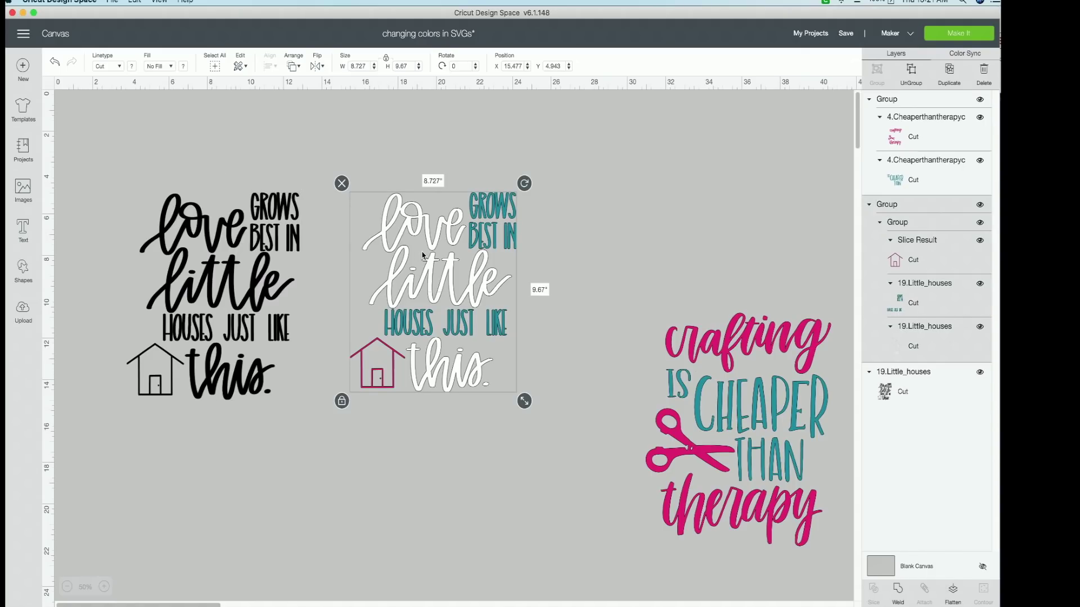
left_click(731, 398)
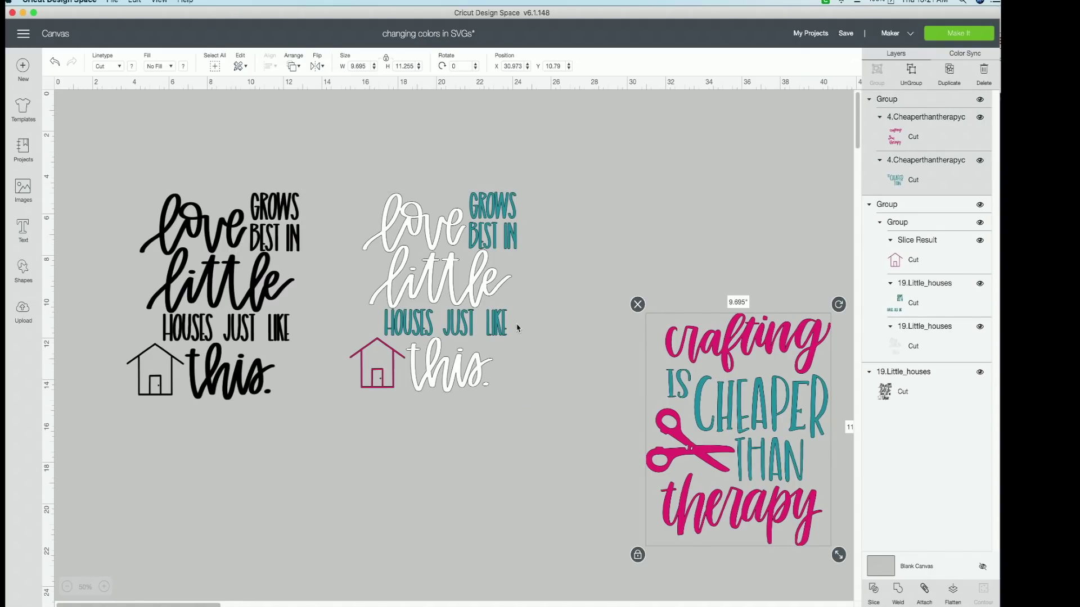
left_click(444, 303)
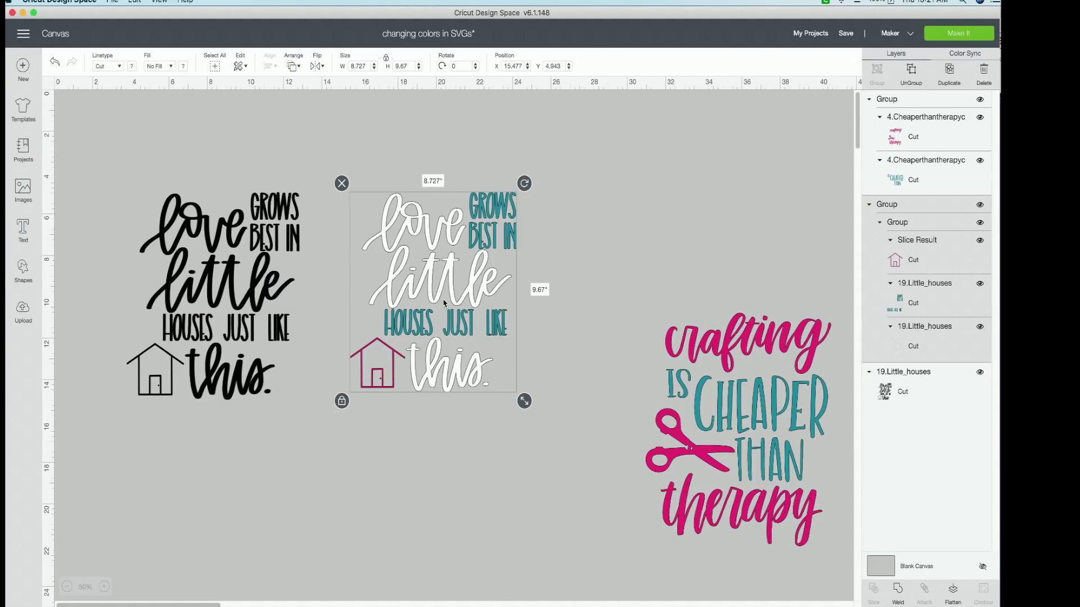
left_click(185, 280)
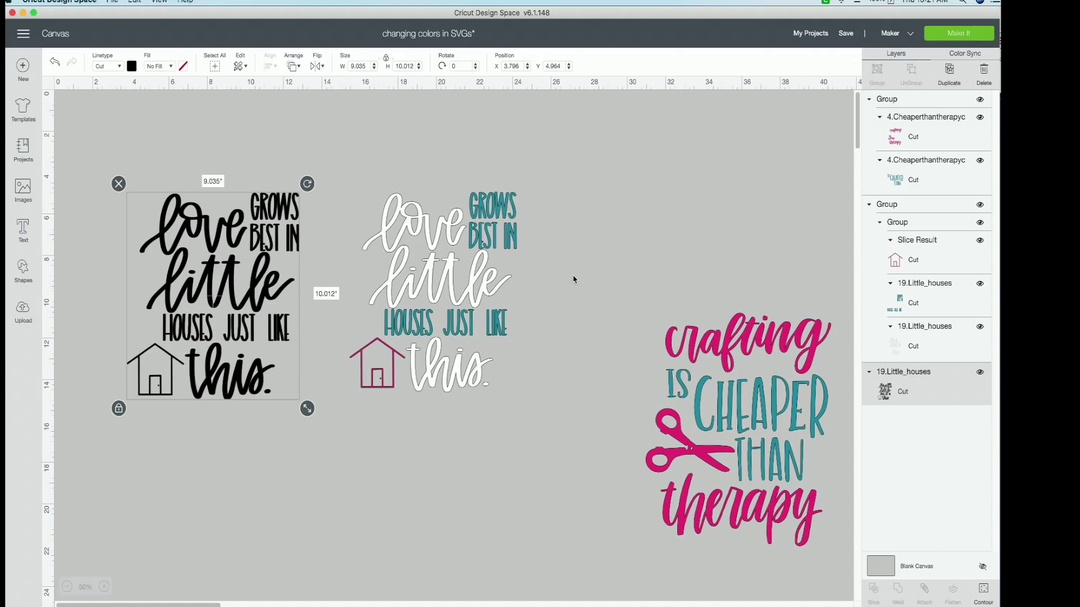
left_click(707, 385)
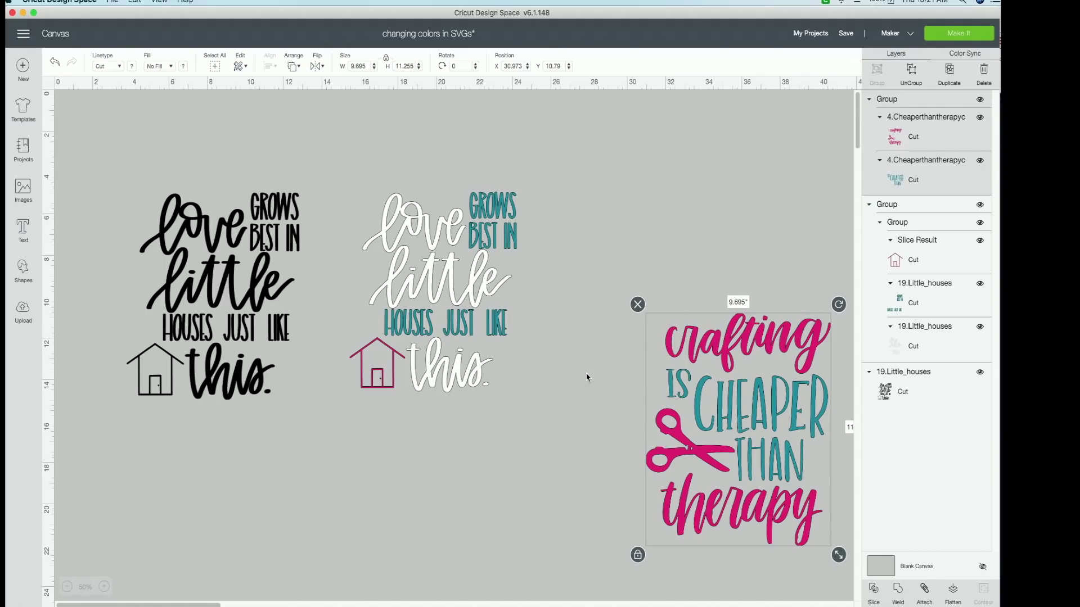
- Delete the crafting quote and move the white-and-teal house quote to the right
left_click(638, 305)
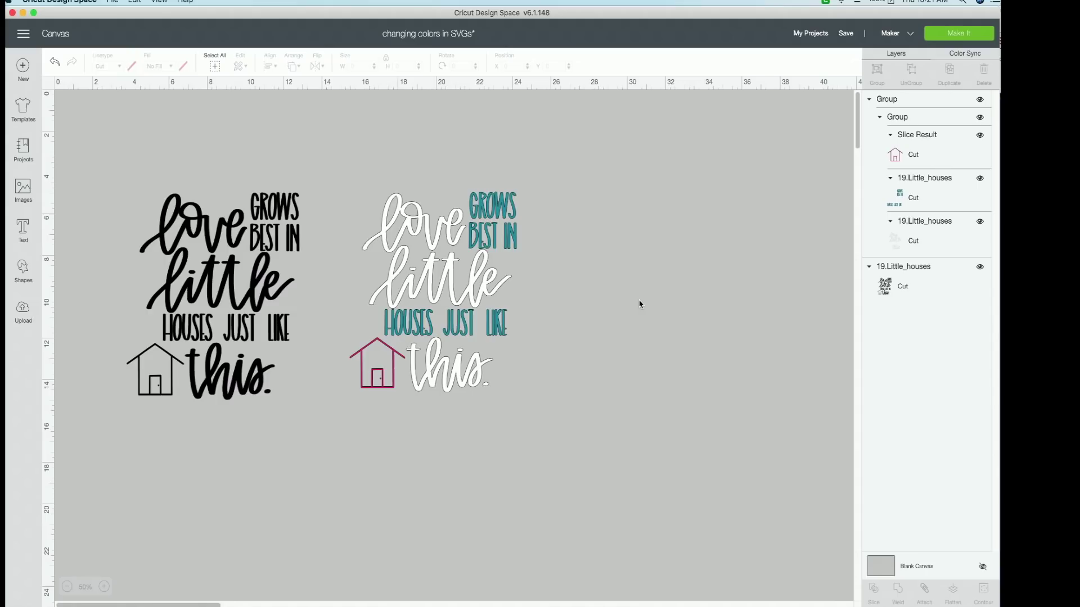
left_click_drag(430, 297, 737, 301)
left_click_drag(287, 298, 248, 290)
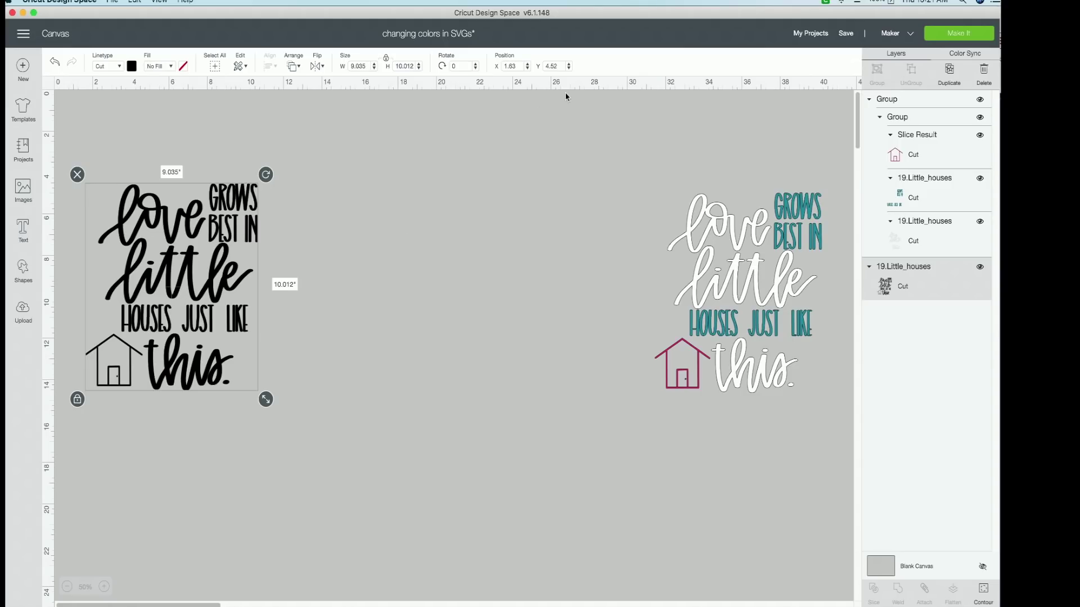
- Make two duplicates of the black house quote and line the three up in a row
double_click(950, 70)
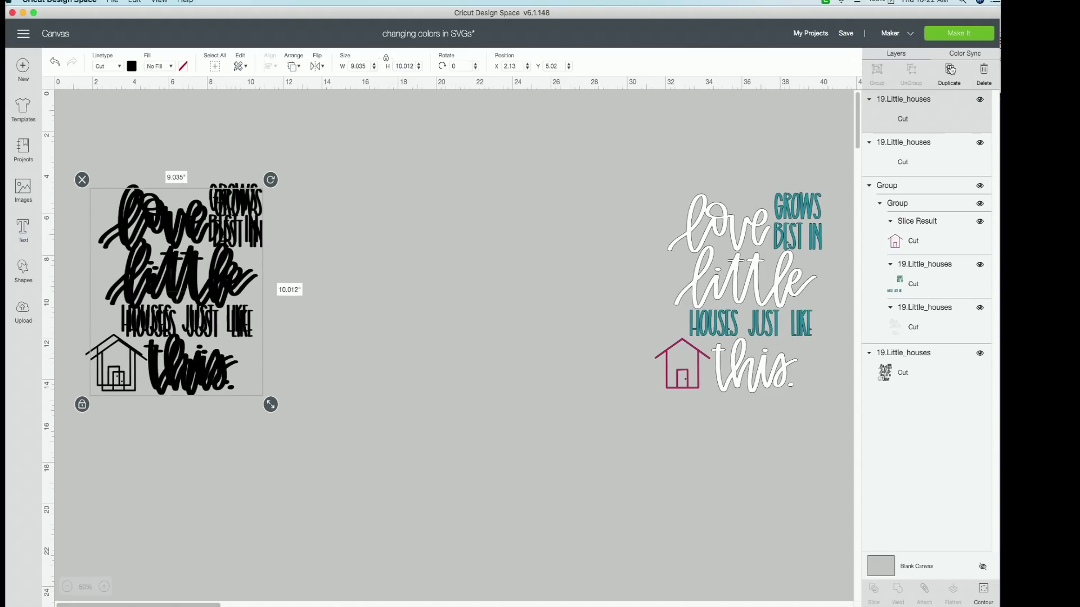
left_click_drag(264, 219, 621, 205)
left_click_drag(224, 284, 392, 279)
left_click(179, 291)
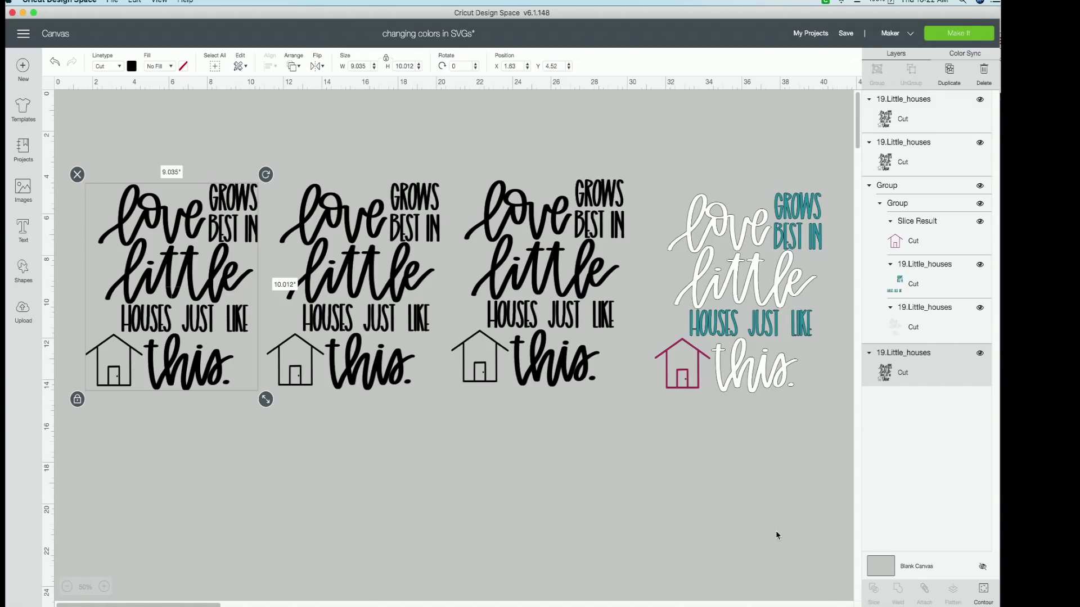
- Hide the love, little, this. and house contours on the leftmost black copy
left_click(985, 592)
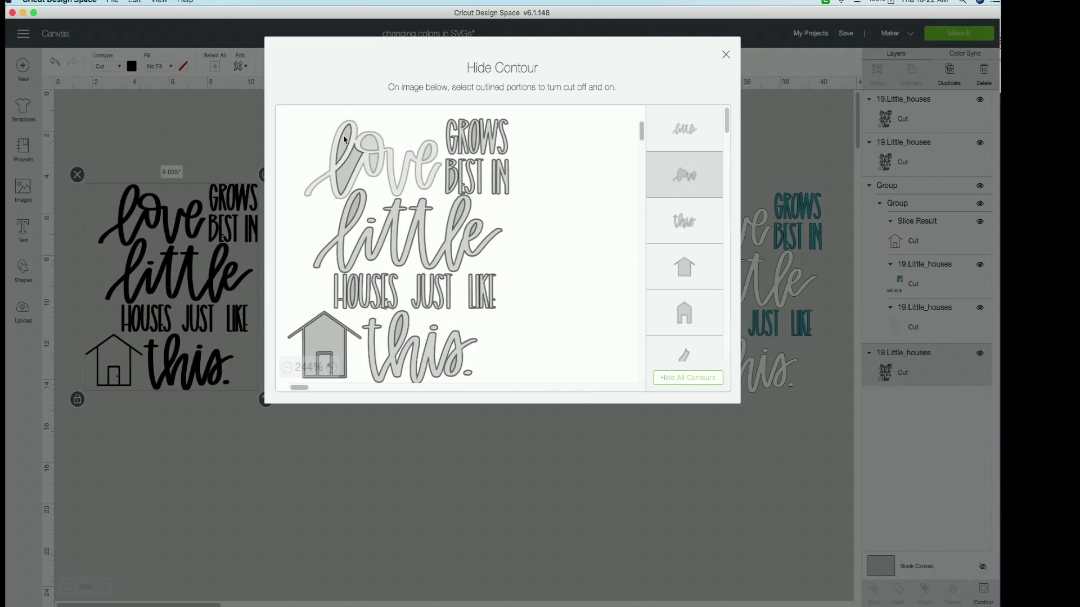
left_click(344, 144)
left_click(337, 158)
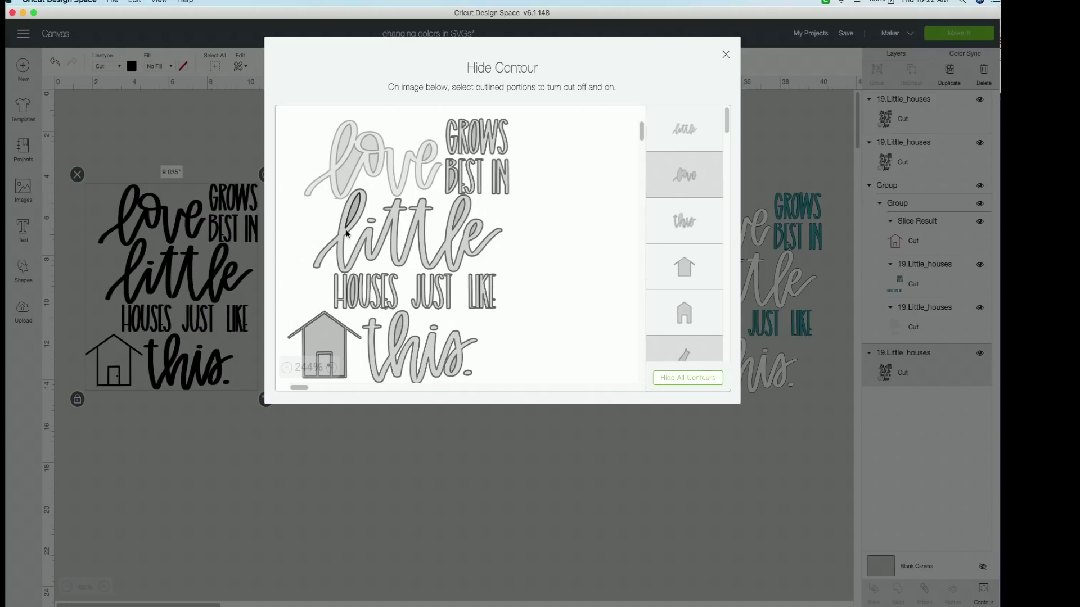
left_click(418, 251)
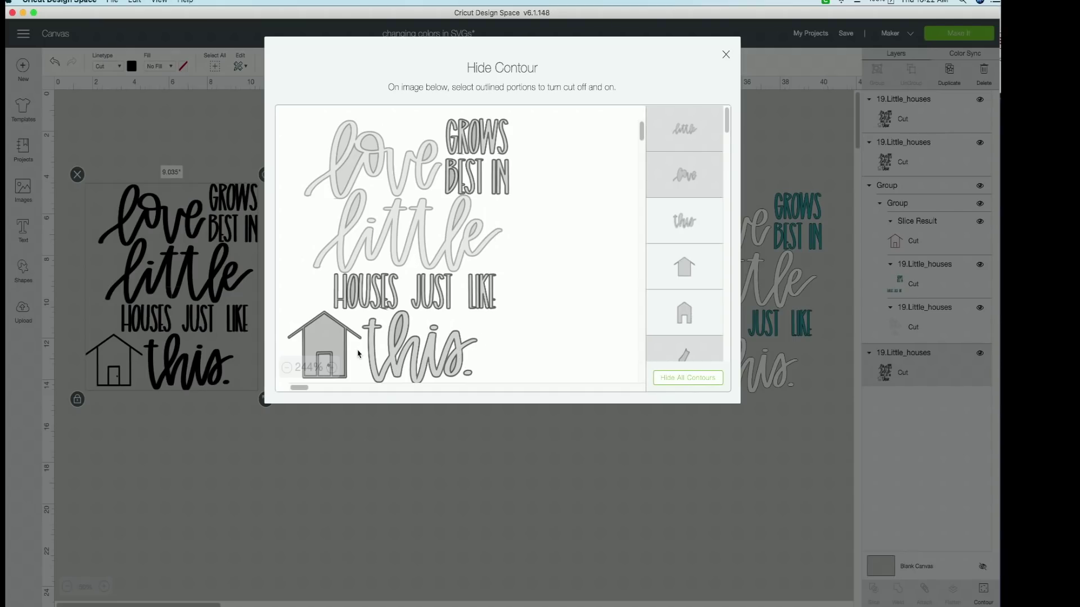
left_click(459, 353)
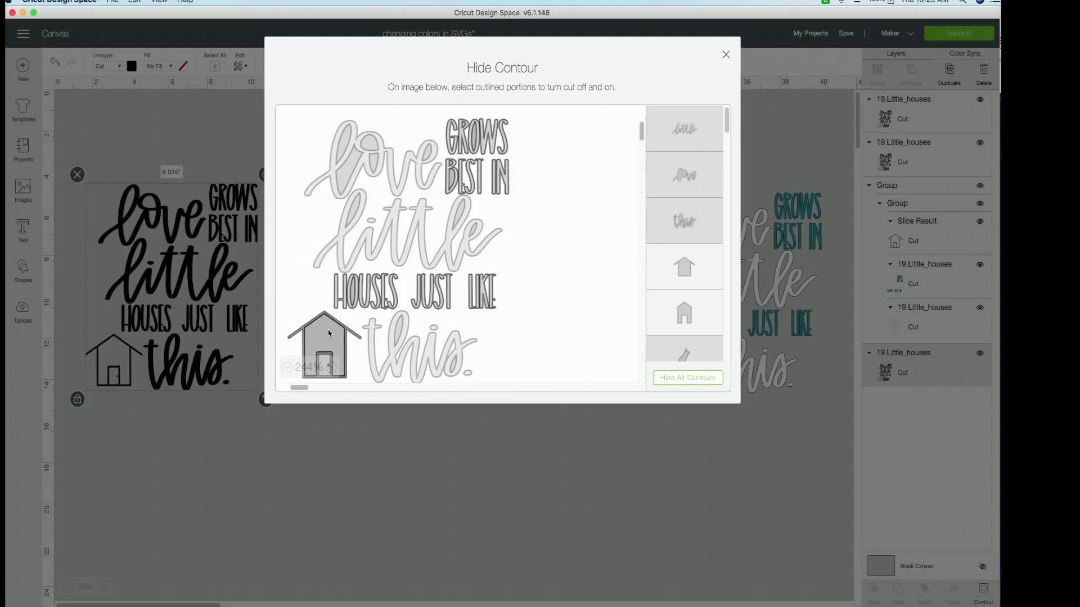
left_click(329, 333)
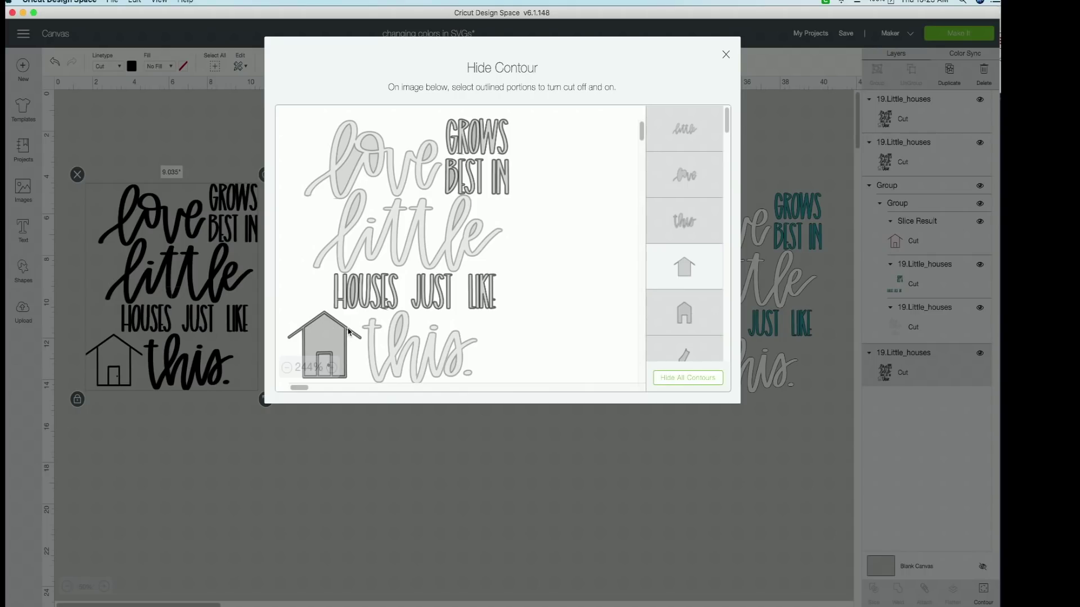
scroll(645, 129, "down", 3)
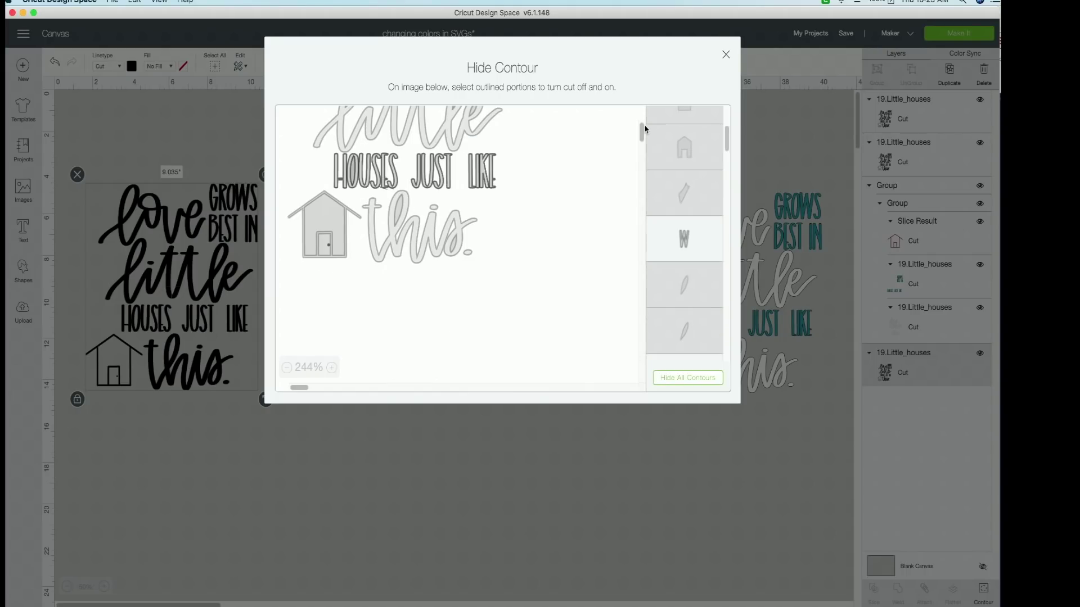
scroll(646, 129, "down", 2)
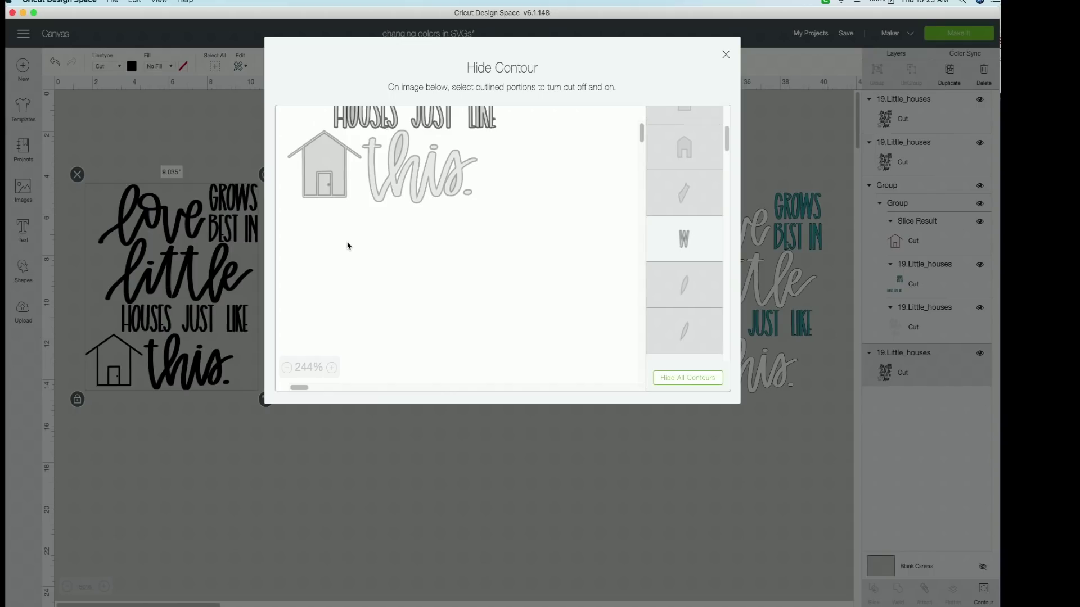
left_click(438, 539)
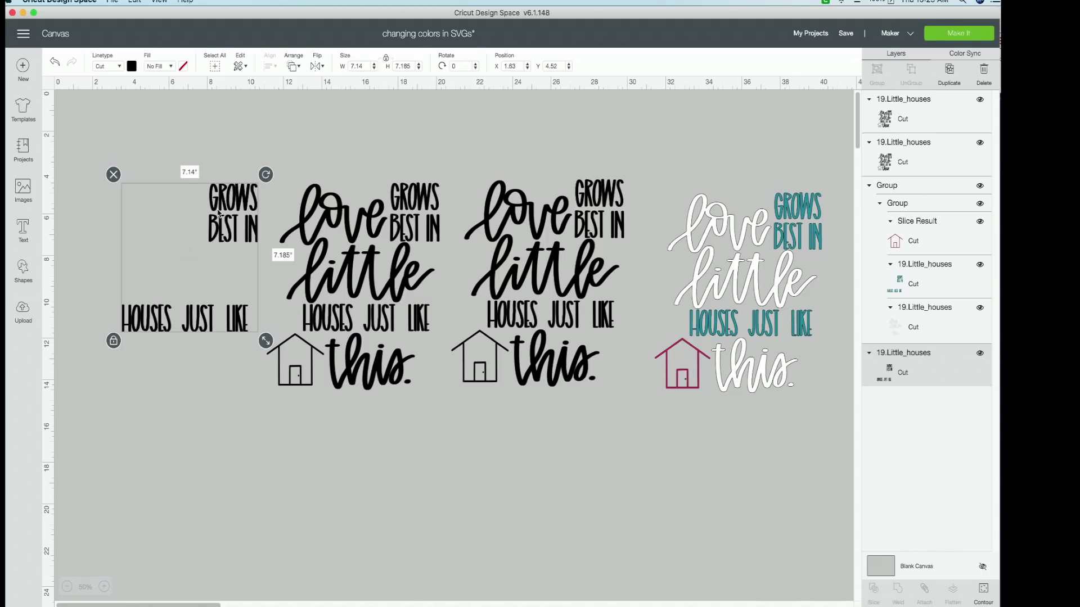
- Turn the remaining words teal, then delete the teal GROWS BEST IN layer and the first black copy
left_click(131, 67)
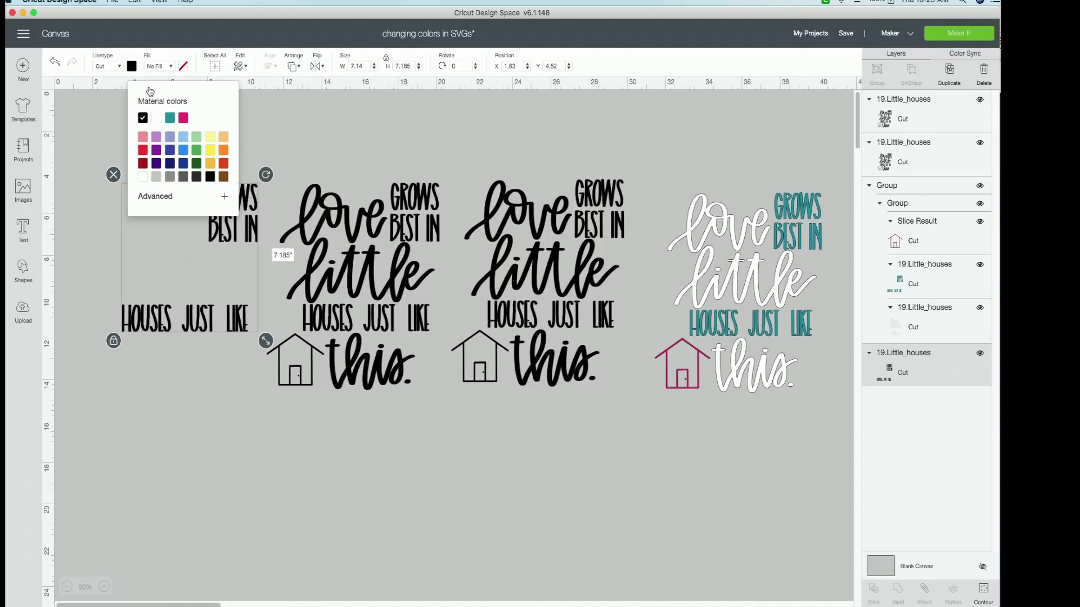
left_click(169, 118)
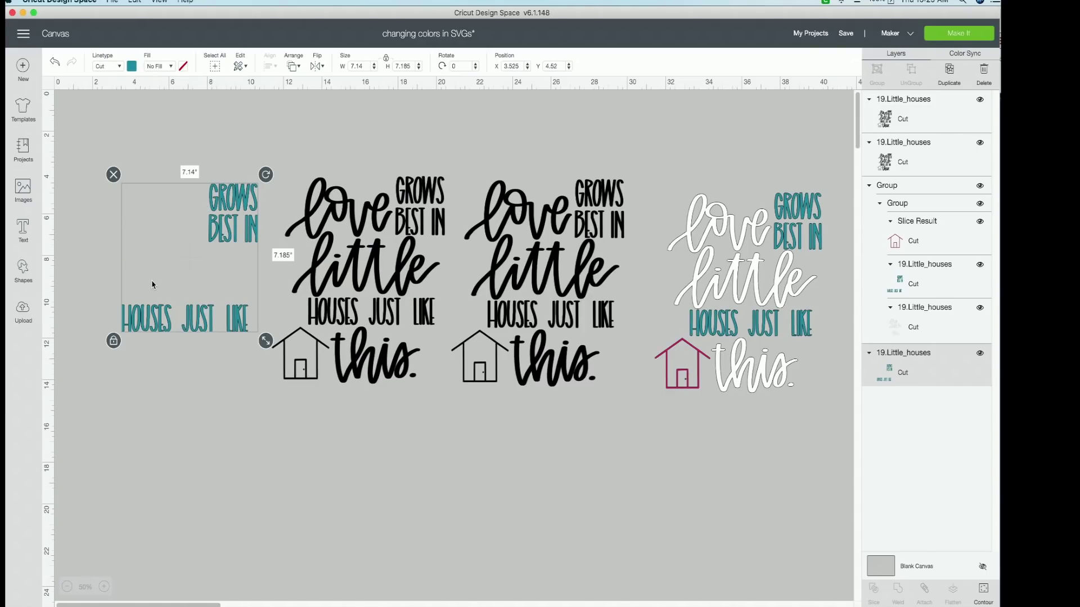
left_click(361, 248)
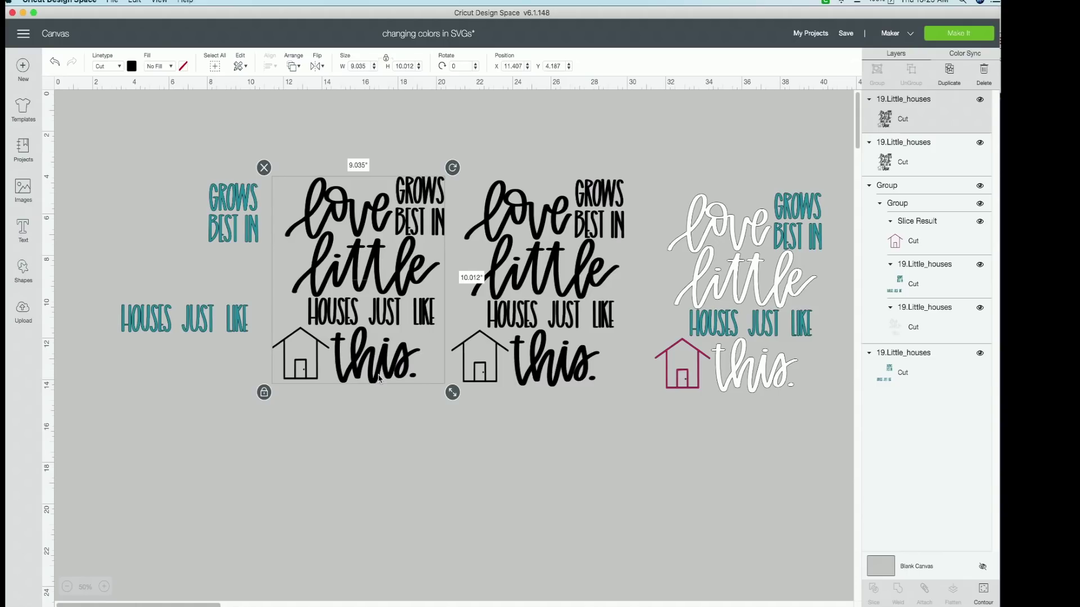
left_click(544, 220)
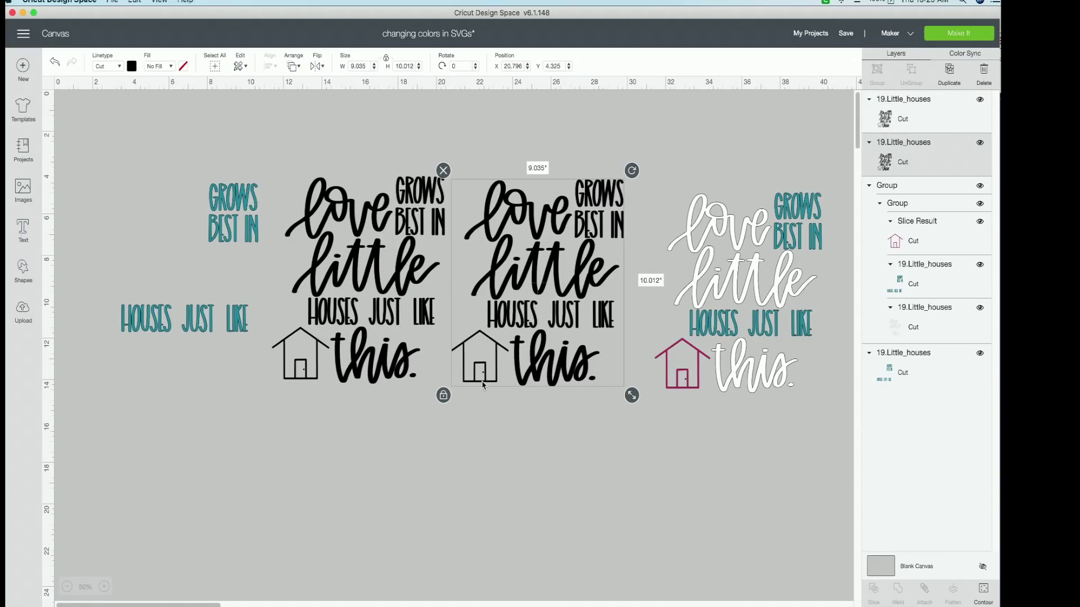
left_click(326, 328)
left_click(236, 218)
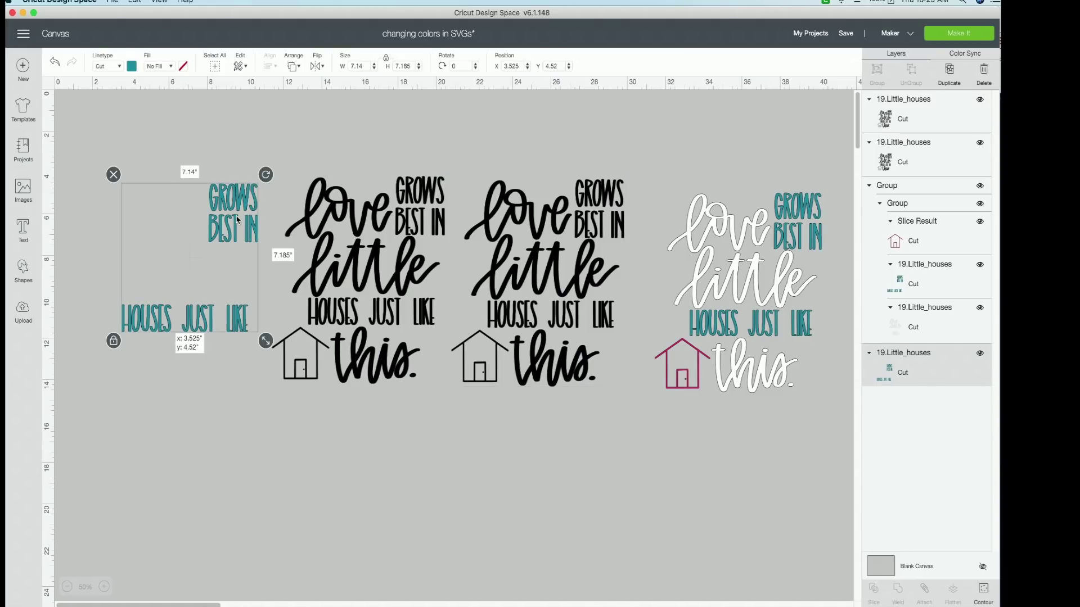
left_click(113, 175)
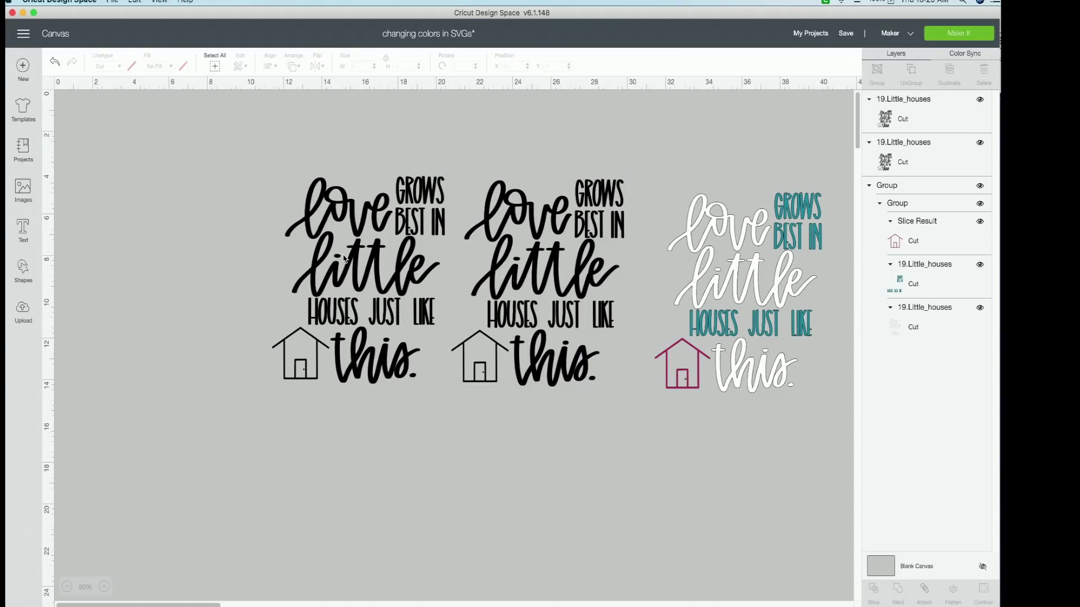
left_click(332, 247)
left_click(266, 173)
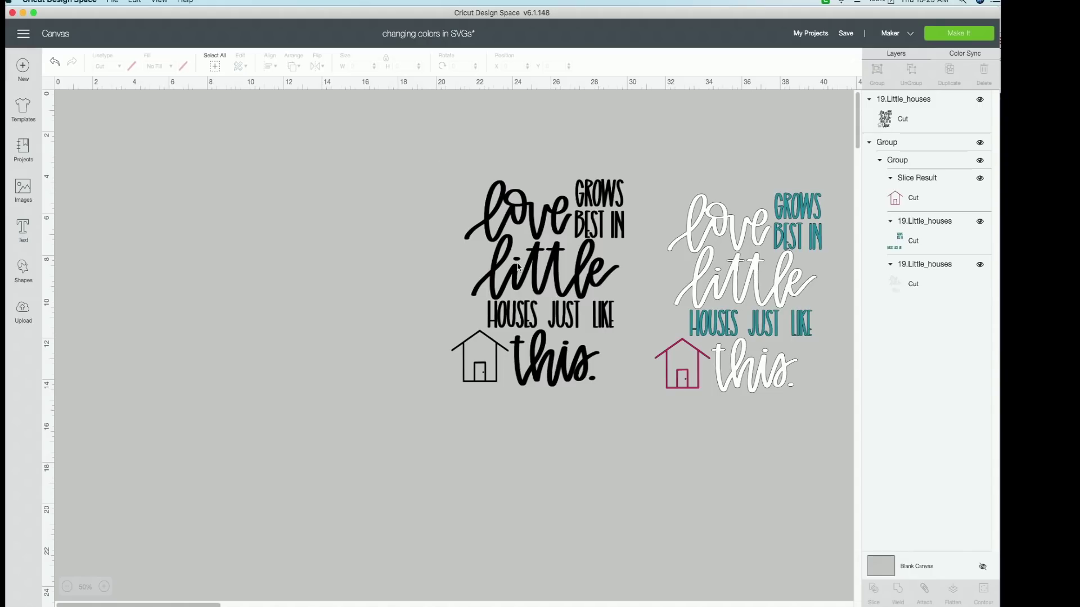
- Move the black quote left, lay a square over its house, and select both together
left_click_drag(540, 265, 329, 245)
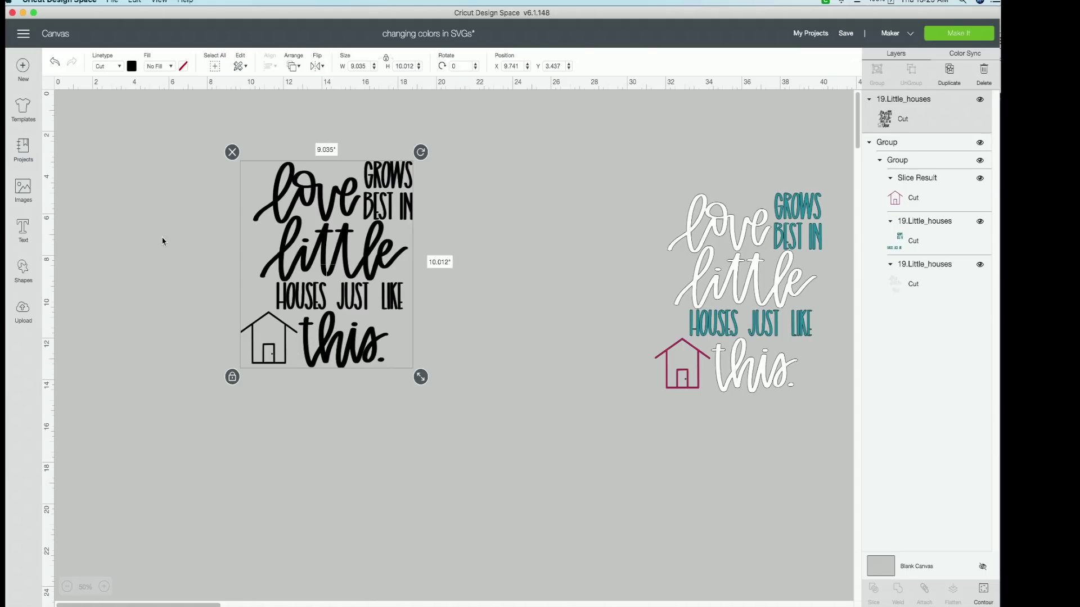
left_click(28, 267)
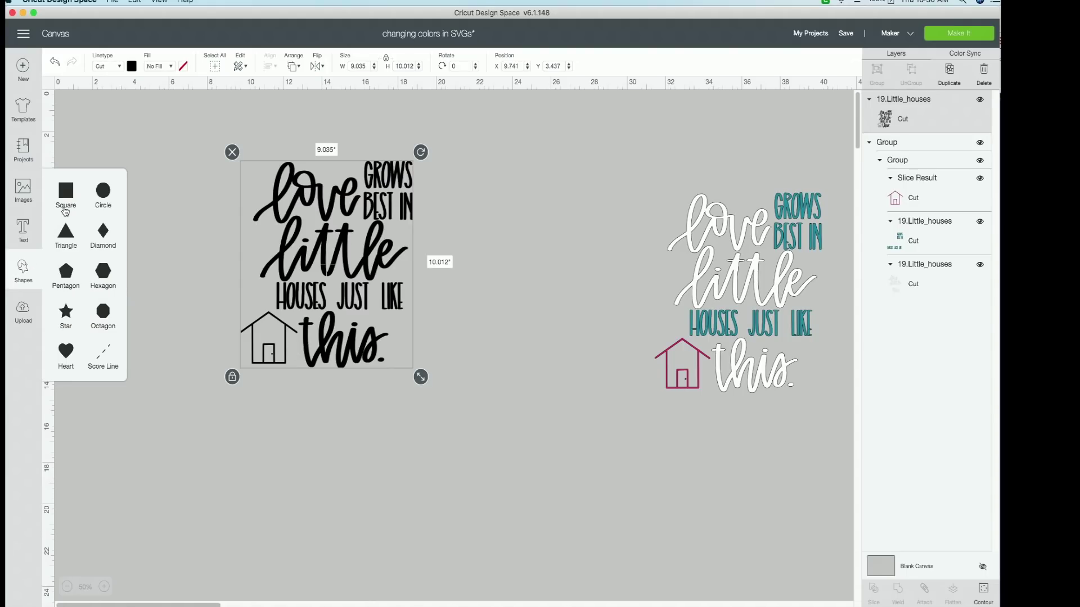
left_click(66, 205)
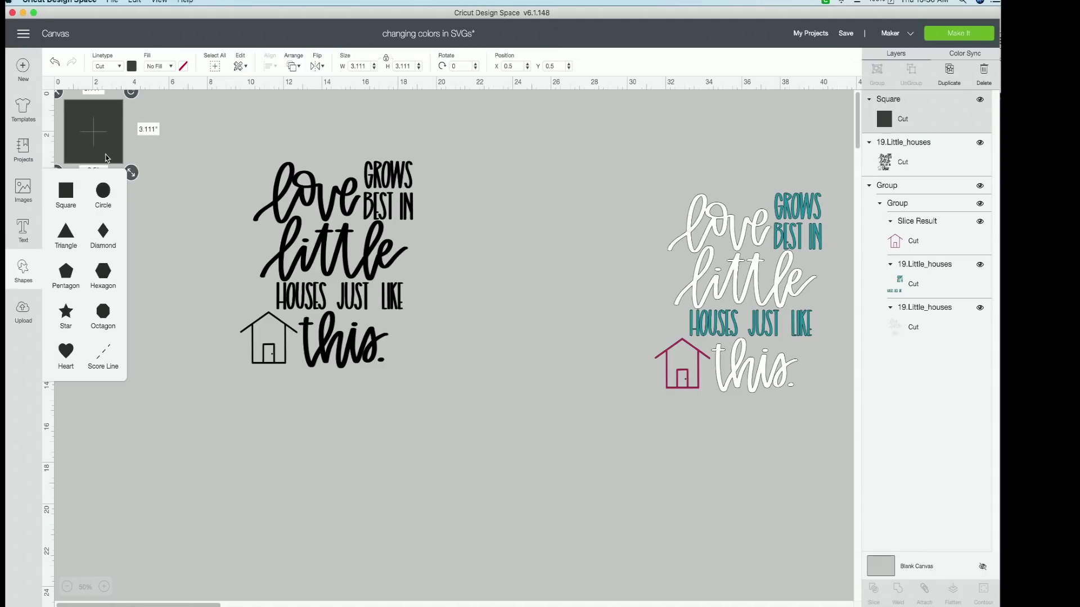
left_click_drag(108, 159, 280, 367)
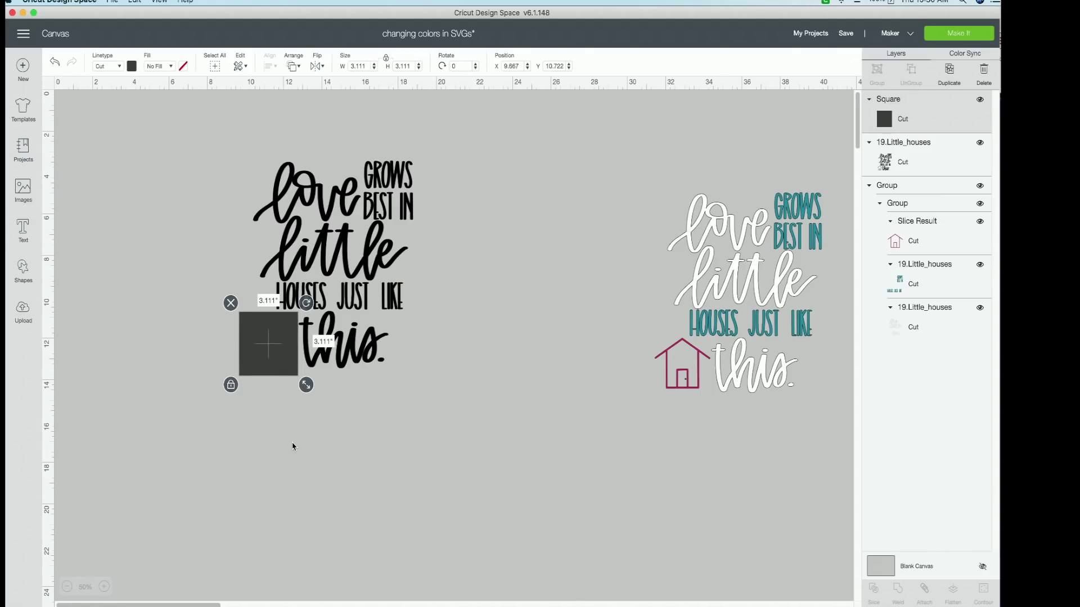
left_click(292, 444)
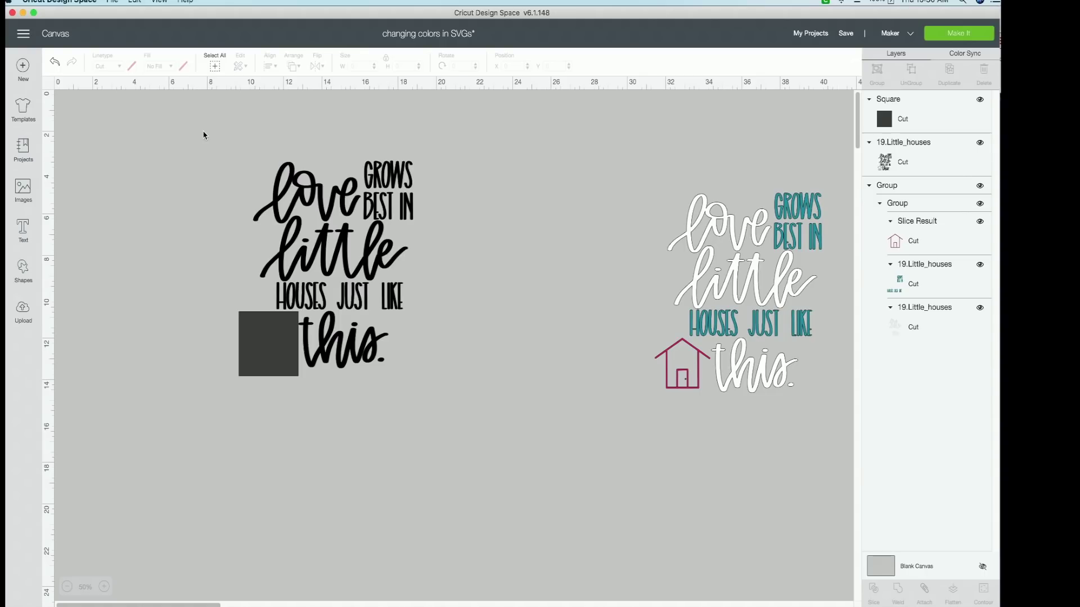
left_click_drag(203, 135, 462, 449)
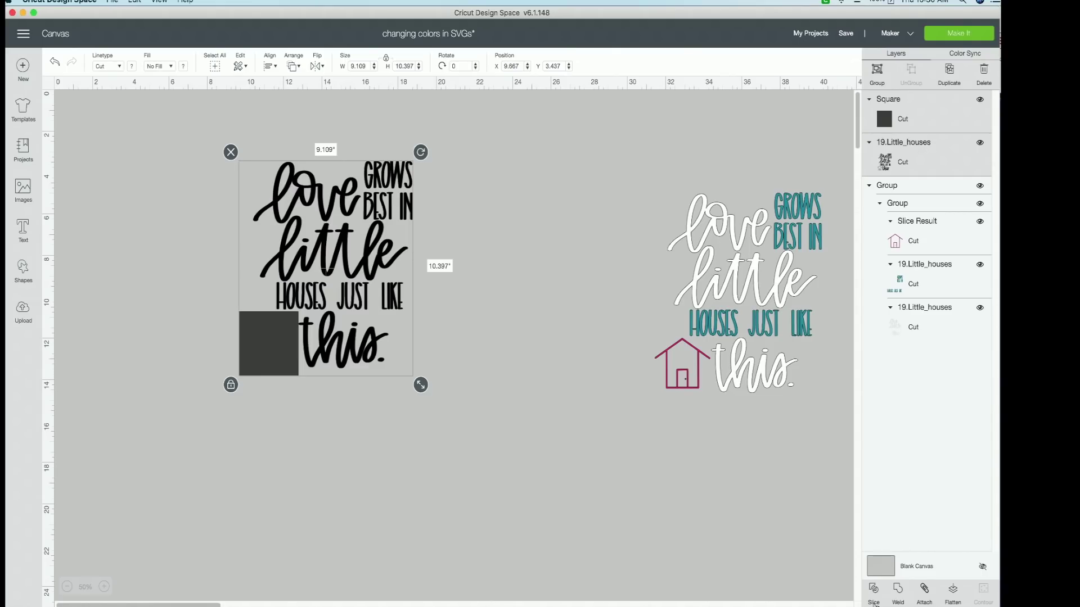
- Slice the square with the design and delete the house-cutout square
left_click(874, 595)
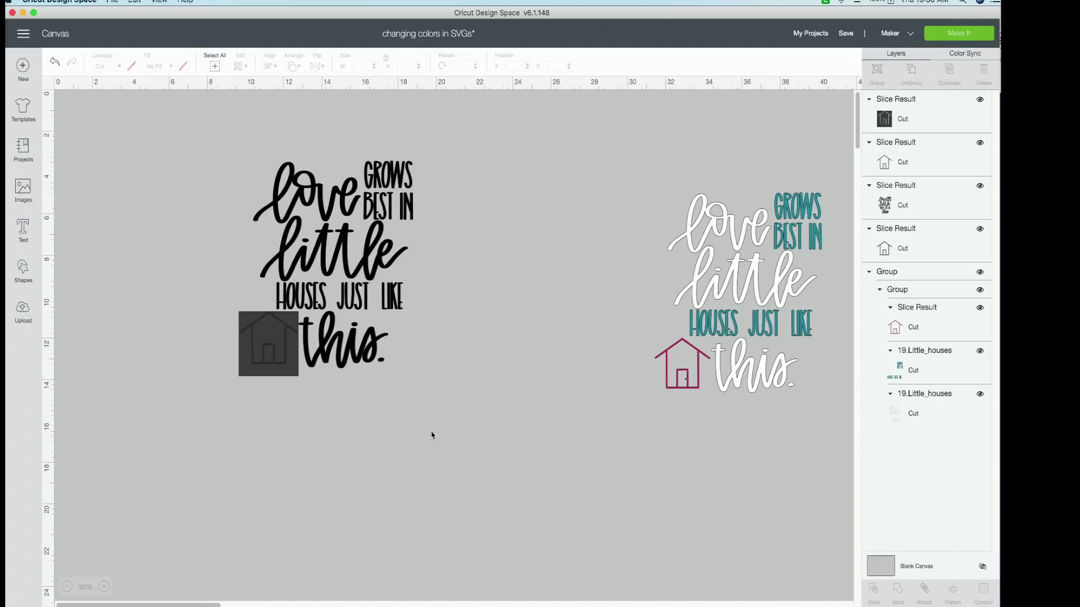
left_click_drag(284, 372, 155, 415)
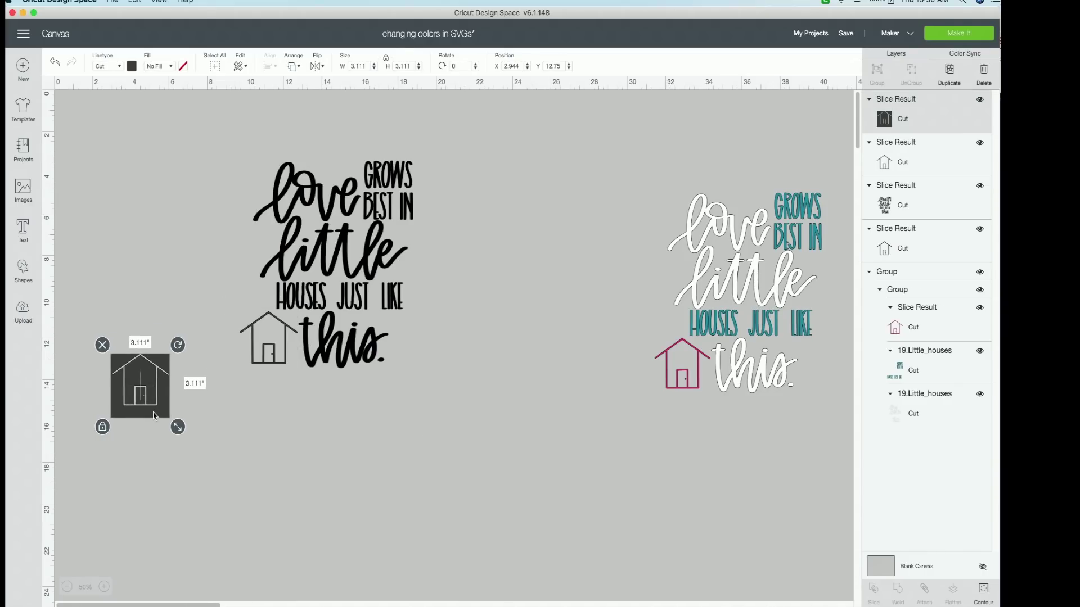
left_click(103, 345)
- Delete the black quote text and the extra house outline, keeping one sliced house
left_click(277, 351)
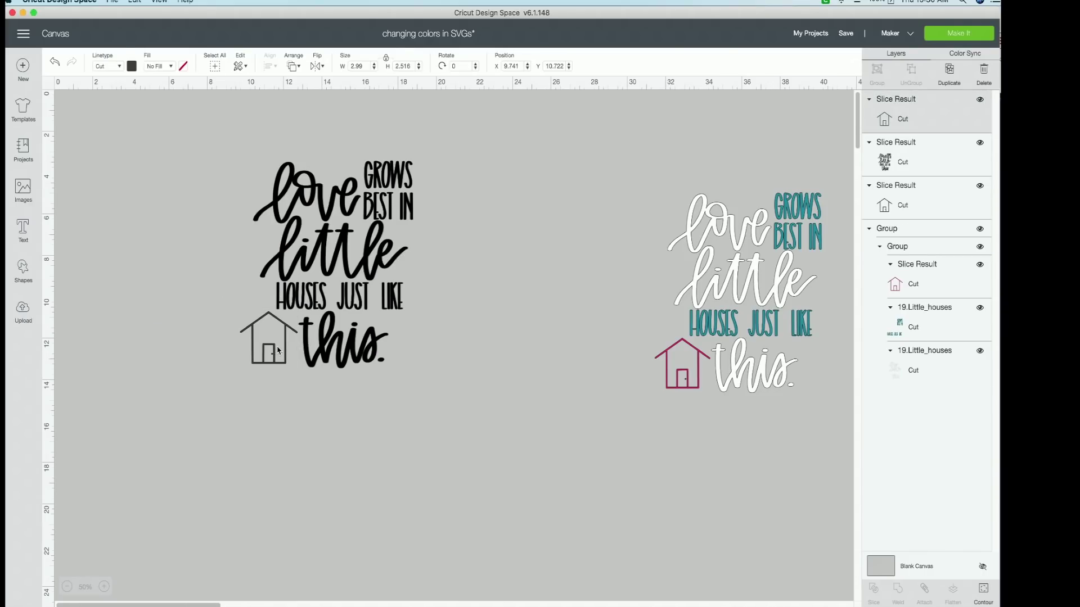
left_click_drag(277, 351, 271, 258)
left_click_drag(274, 349, 362, 373)
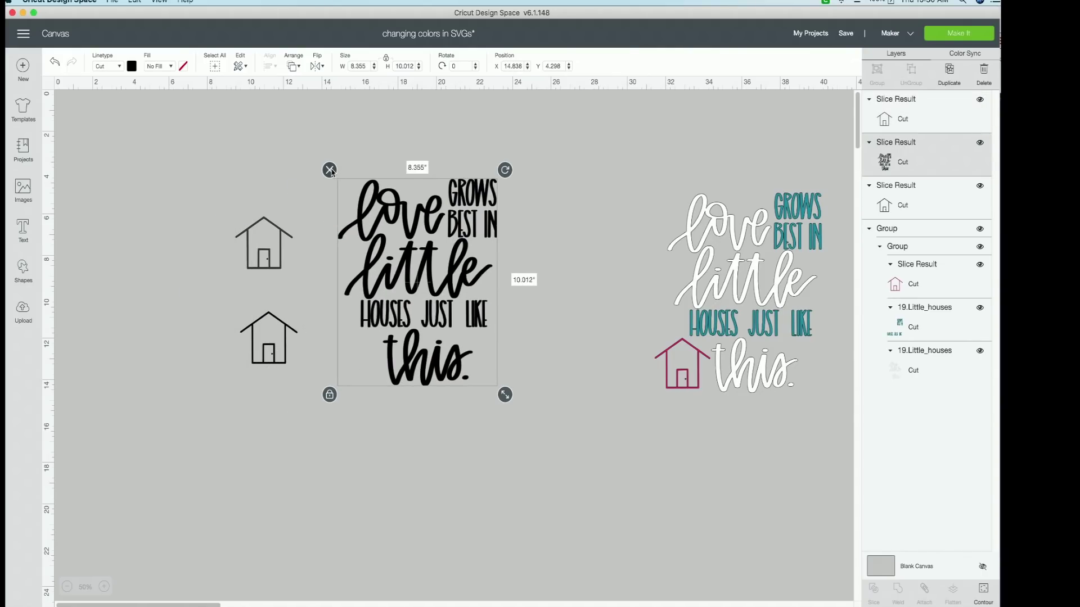
left_click(330, 169)
left_click(264, 248)
left_click(225, 205)
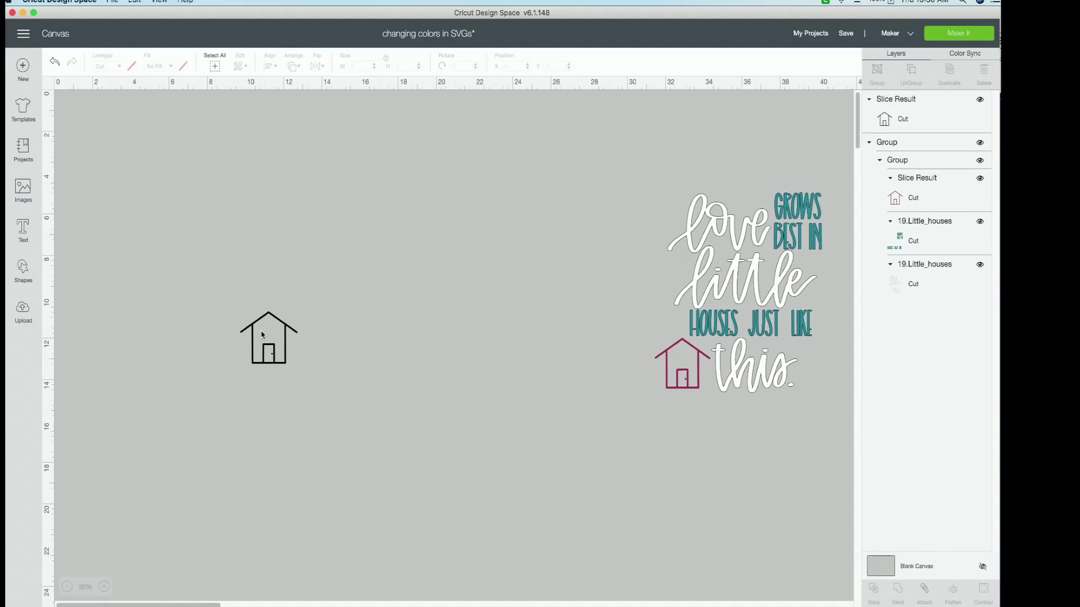
- Place the sliced black house beside the magenta house
left_click_drag(262, 335, 480, 257)
left_click(485, 373)
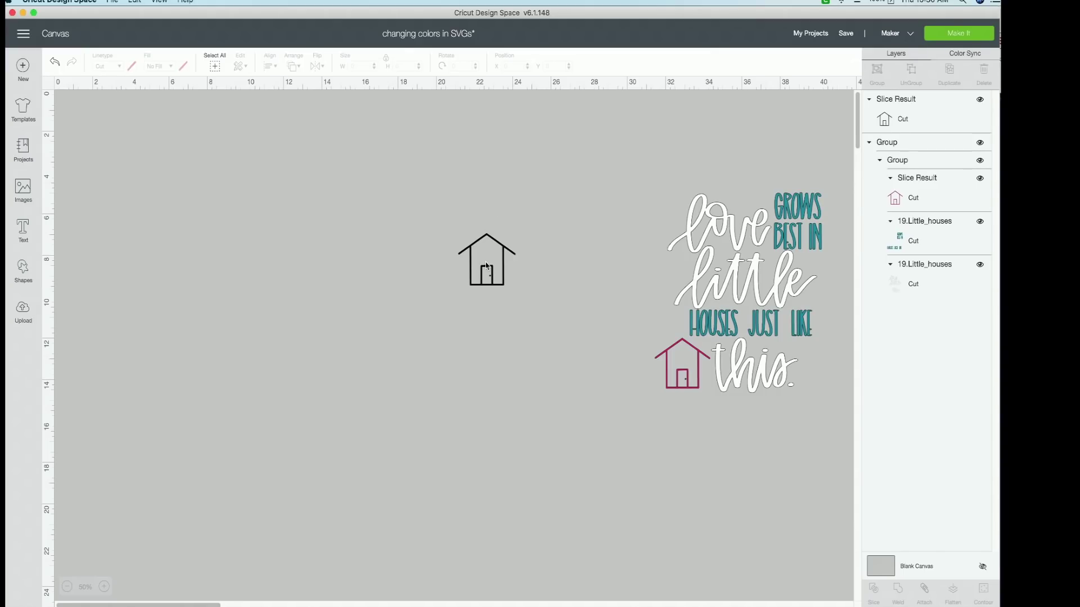
left_click_drag(507, 278, 622, 386)
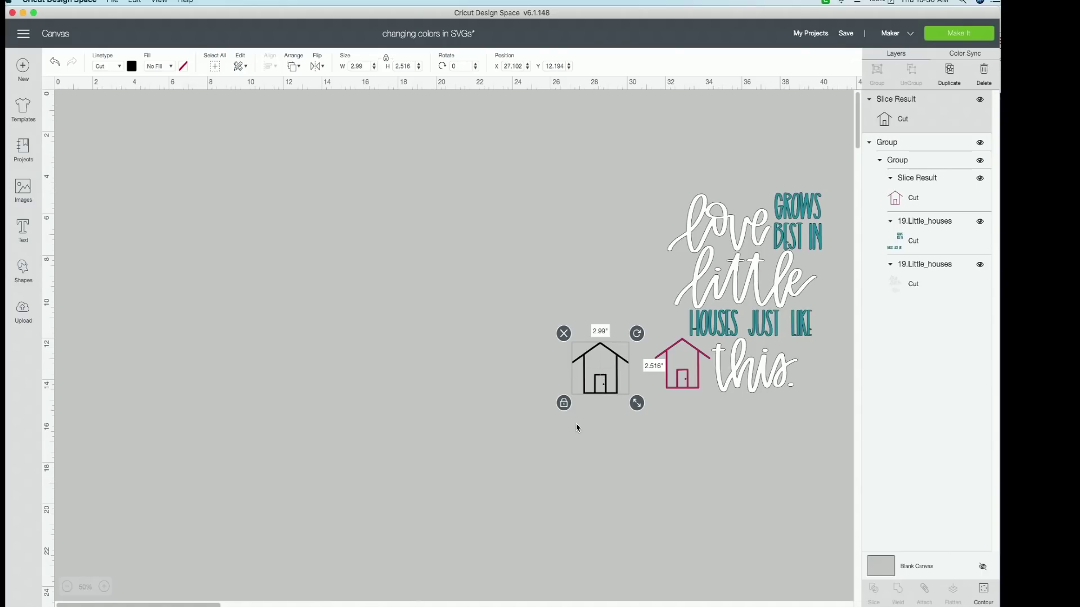
left_click(541, 438)
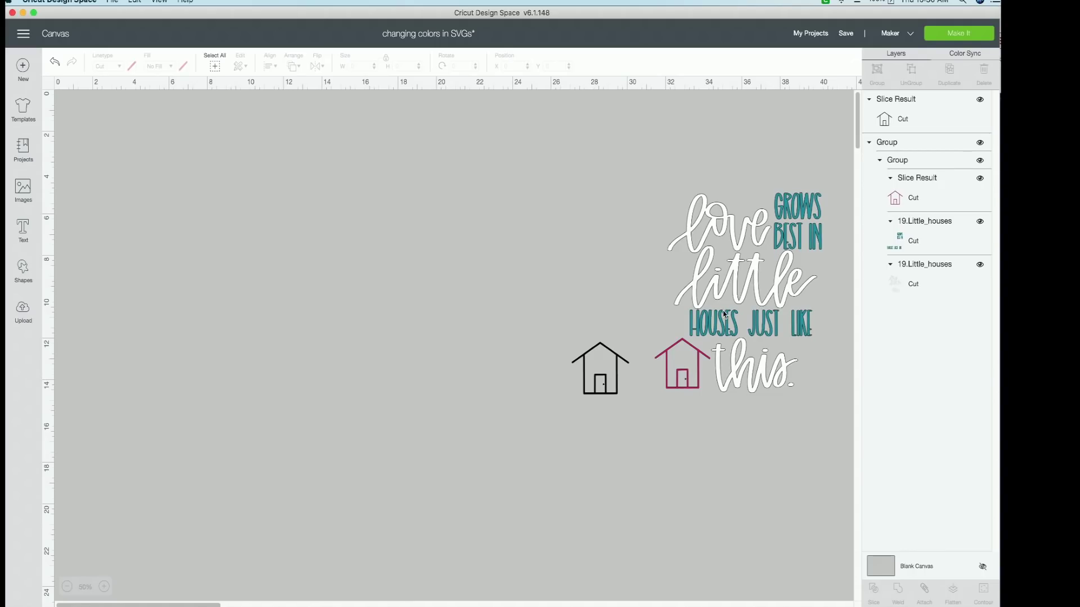
left_click(712, 253)
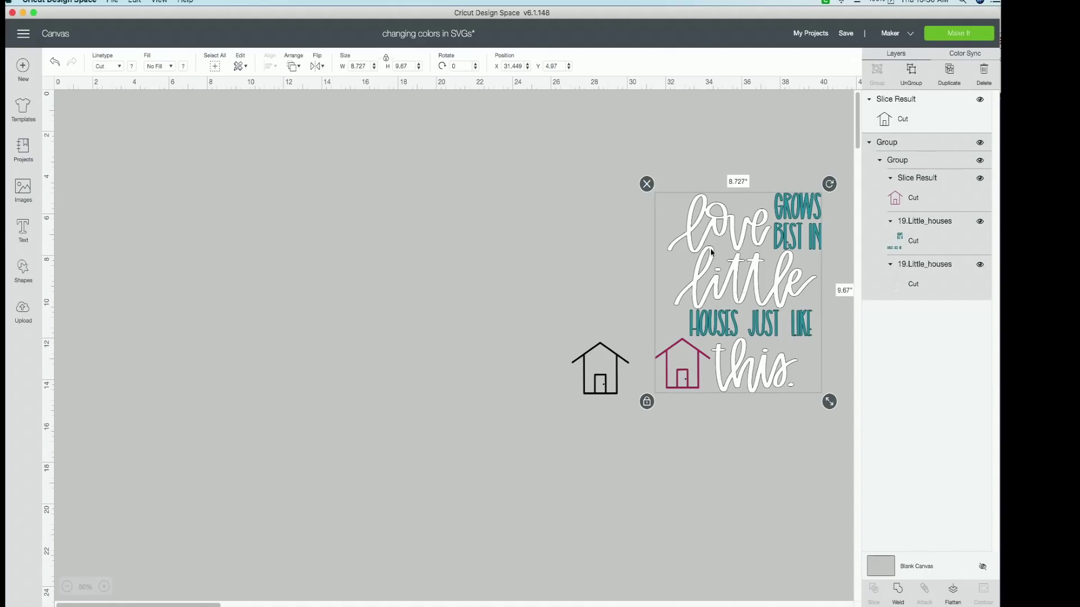
- Delete the coloured quote group and the remaining black house, emptying the canvas
left_click(648, 185)
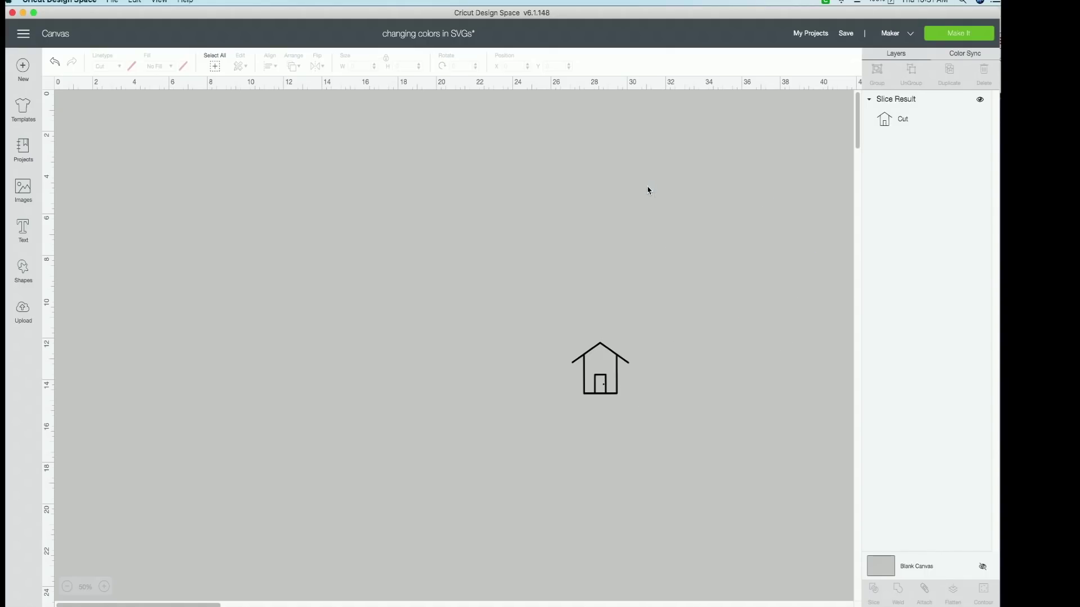
left_click(598, 359)
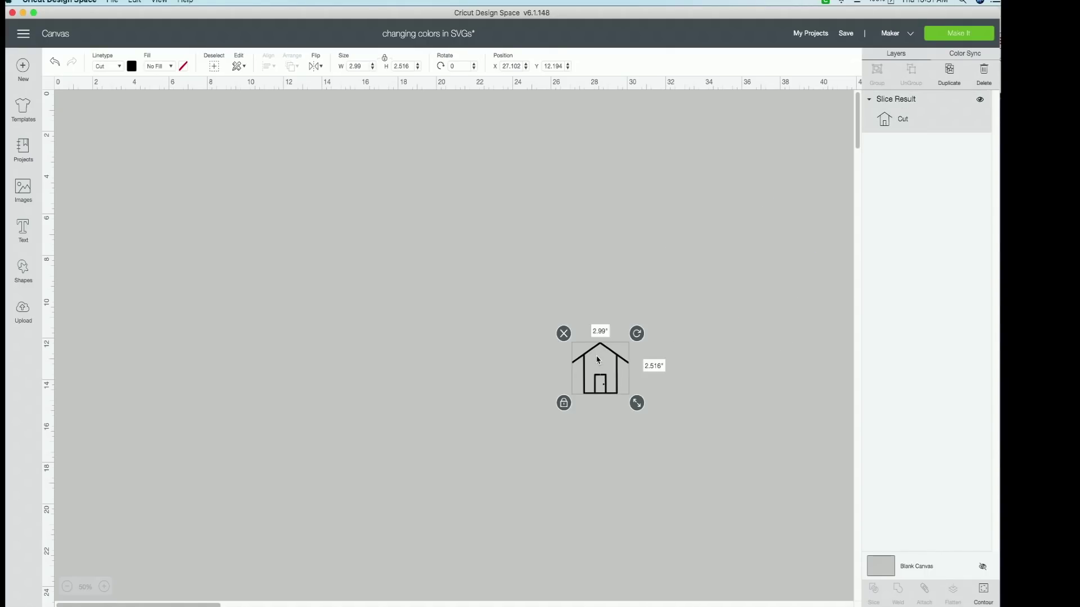
left_click(563, 331)
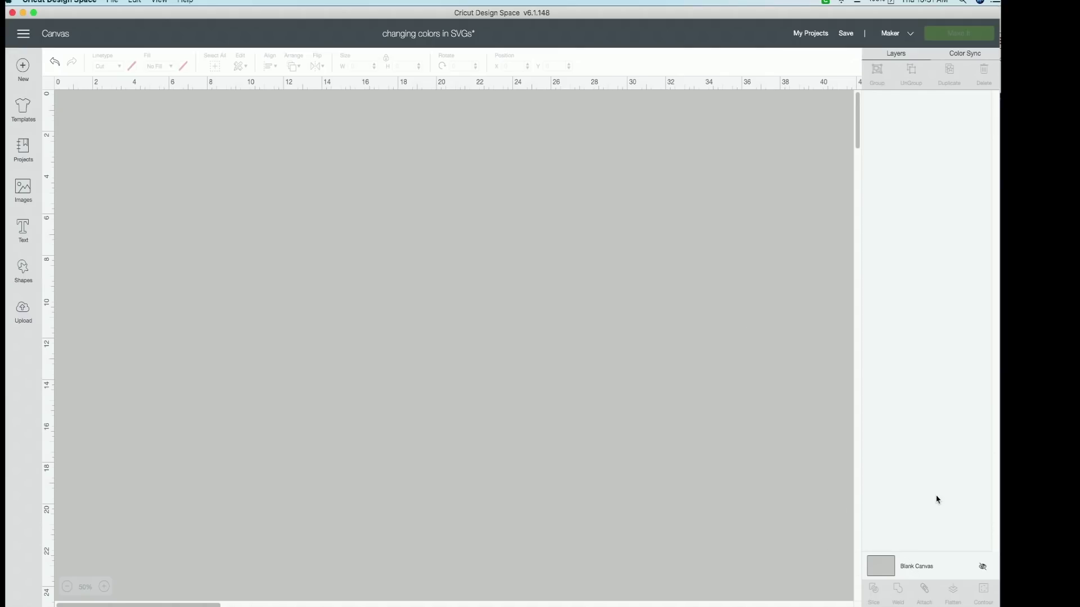
- Try grey, purple and yellow canvas colours, then set the Blank Canvas to white
left_click(944, 568)
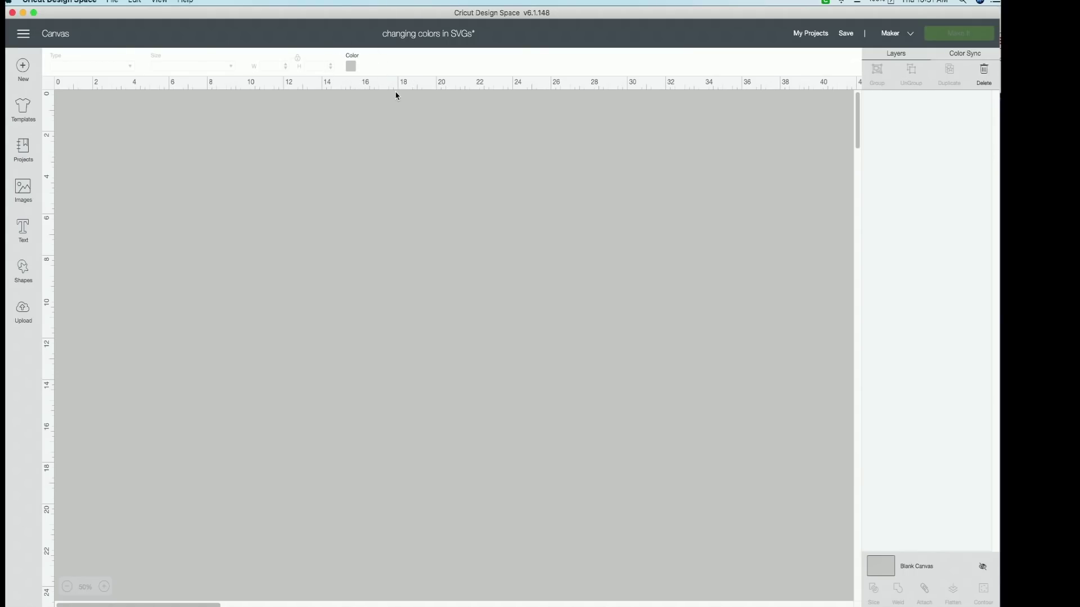
left_click(352, 68)
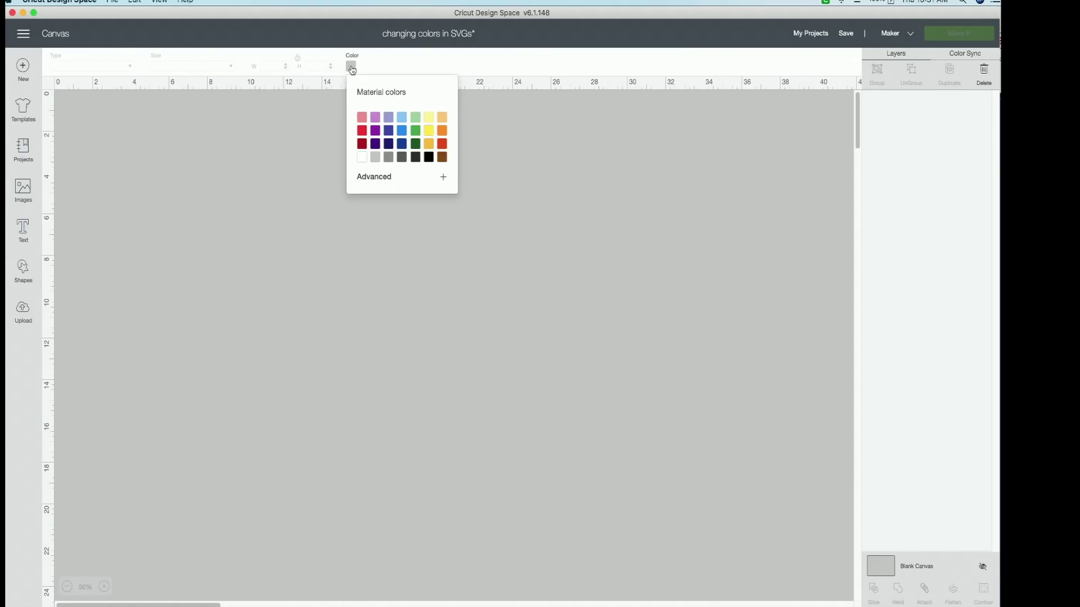
left_click(361, 157)
left_click(388, 159)
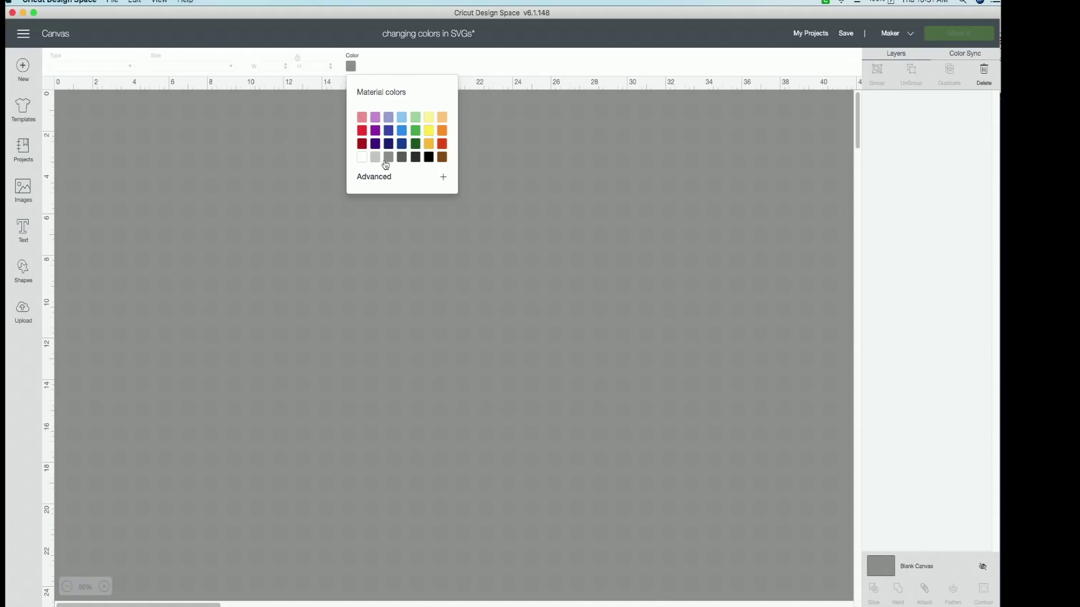
left_click(374, 132)
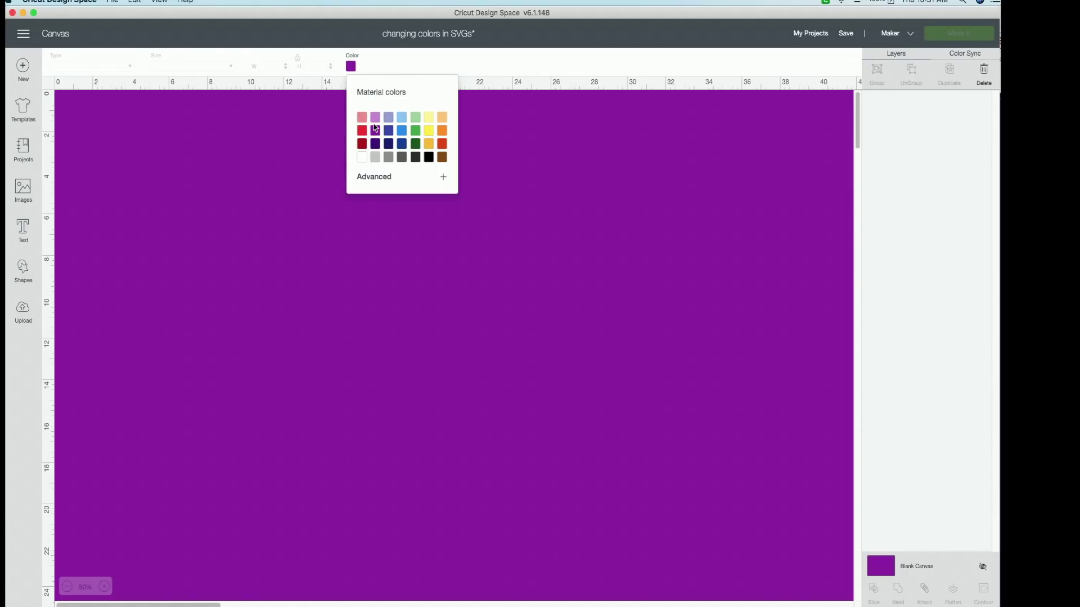
left_click(429, 133)
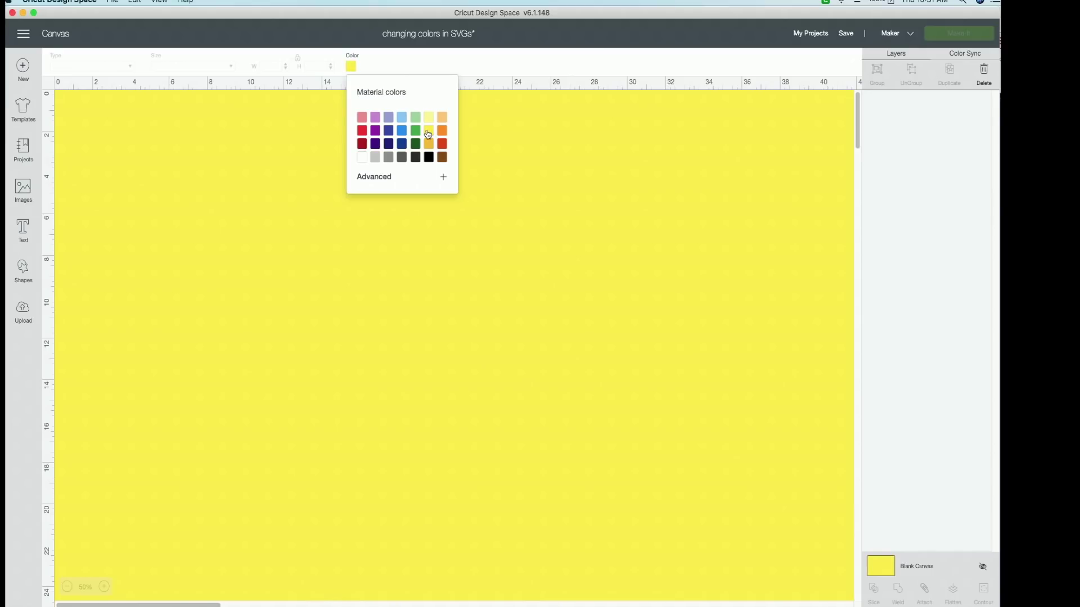
left_click(363, 159)
left_click(285, 247)
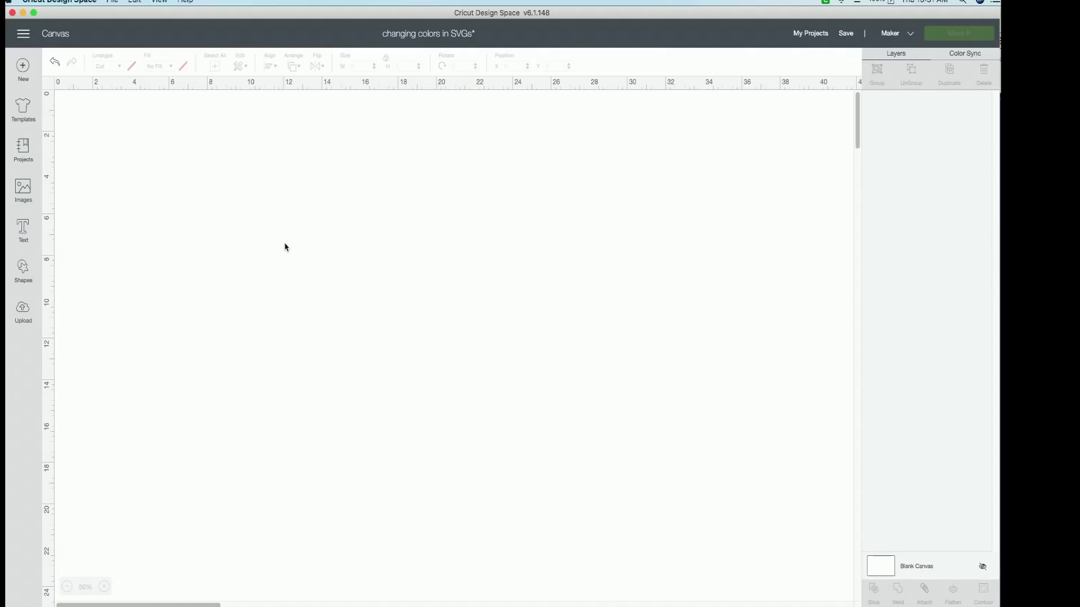
- Switch on the canvas grid and cycle through its display options, including major lines only
left_click(50, 85)
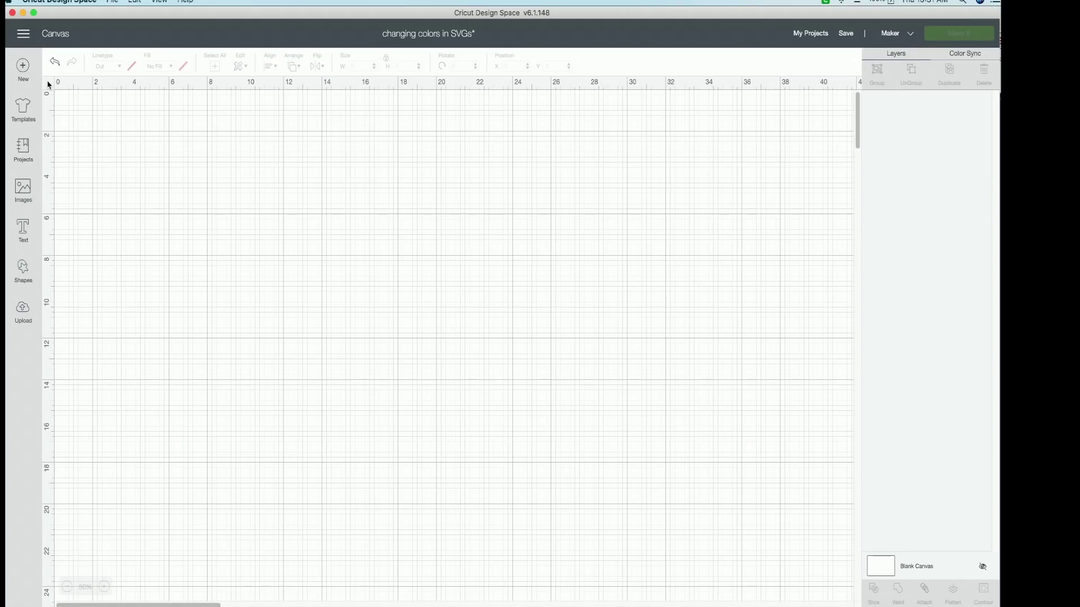
left_click(49, 85)
left_click(49, 85)
left_click(49, 85)
left_click(49, 85)
left_click(49, 85)
left_click(49, 85)
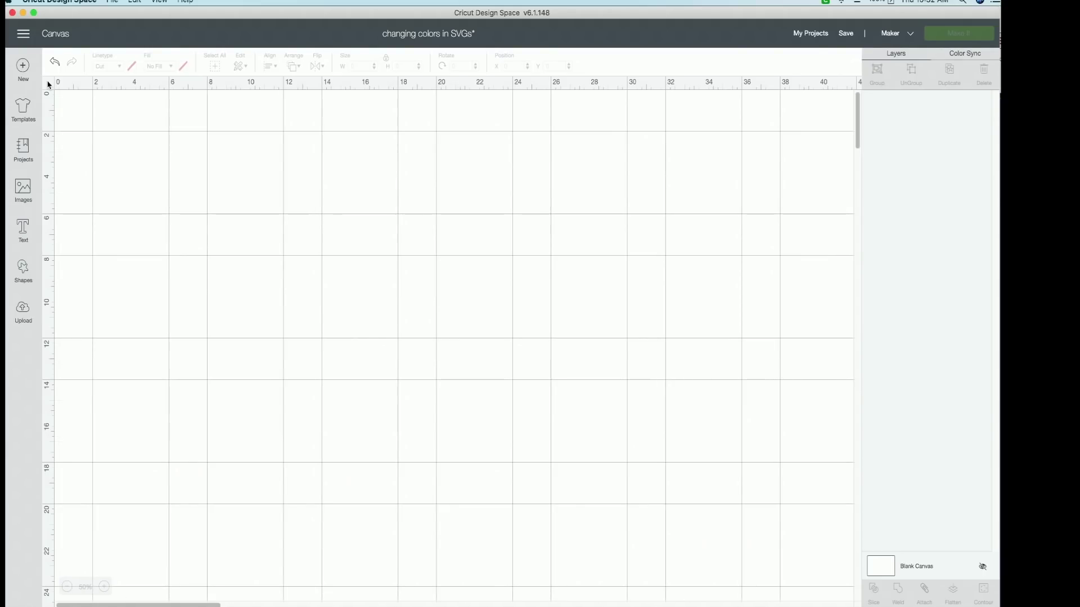